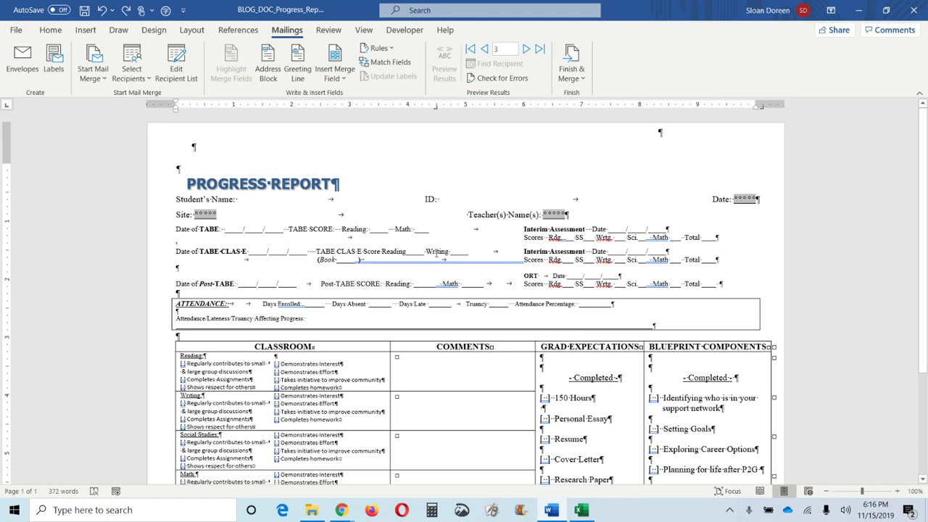
click(163, 259)
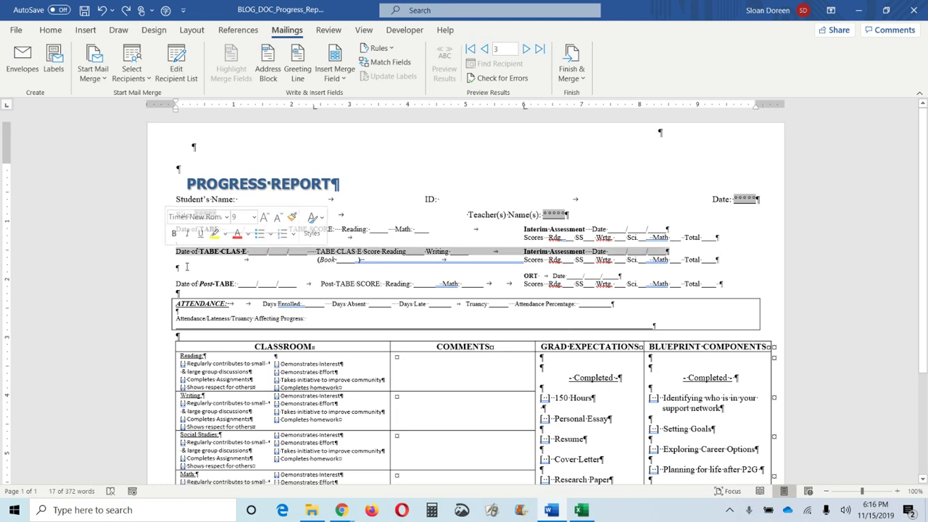
click(187, 266)
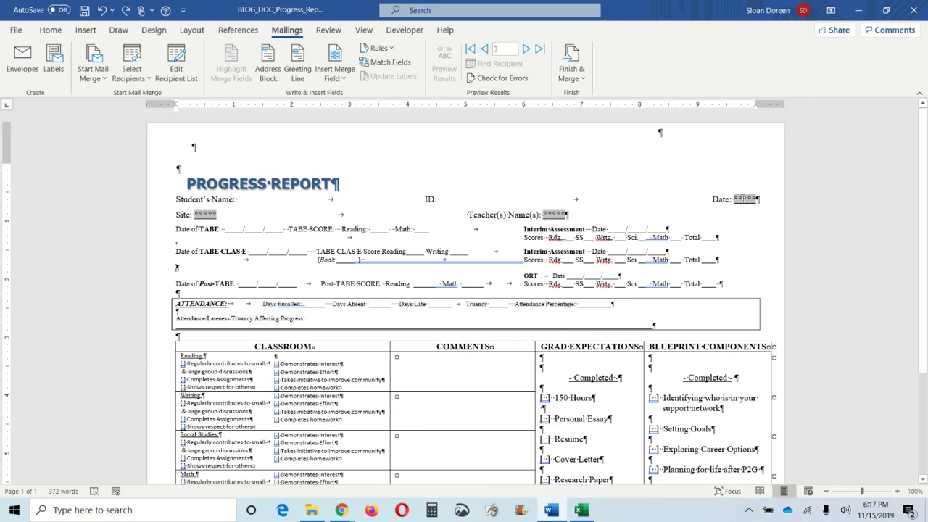
Step: Replace the Date placeholder with the current date in the November 15, 2019 format, and undo the insertion
double_click(744, 199)
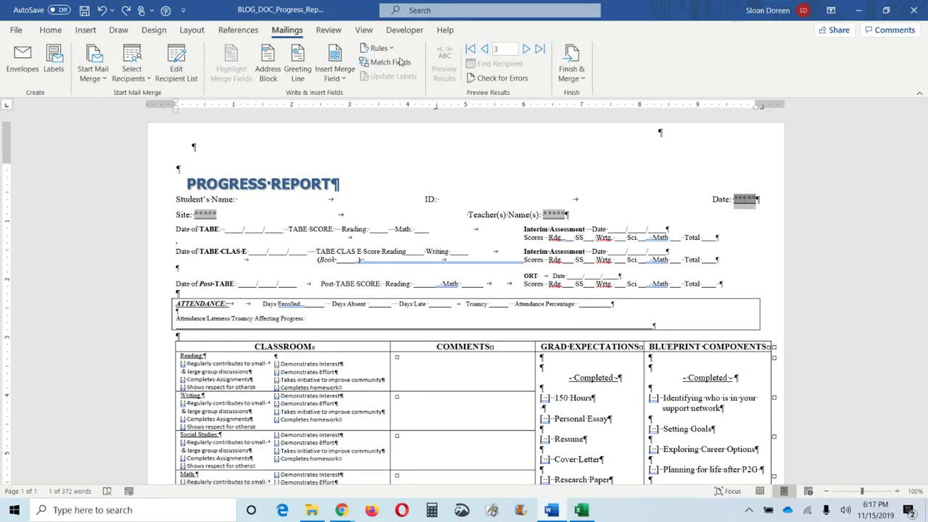
click(85, 31)
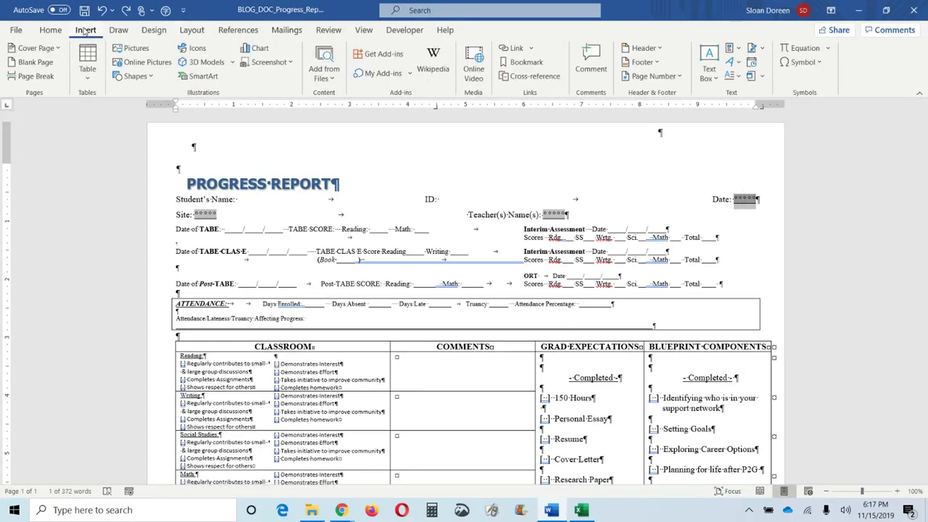
click(751, 63)
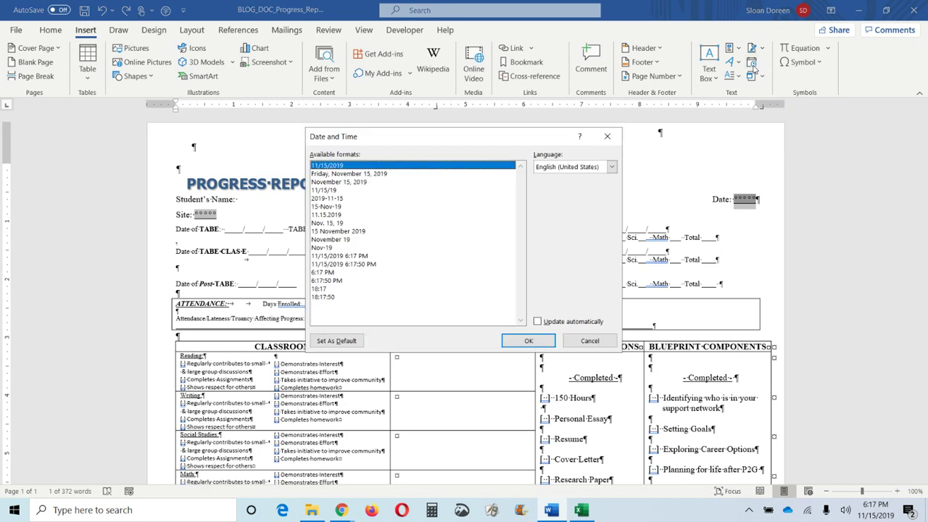
click(364, 183)
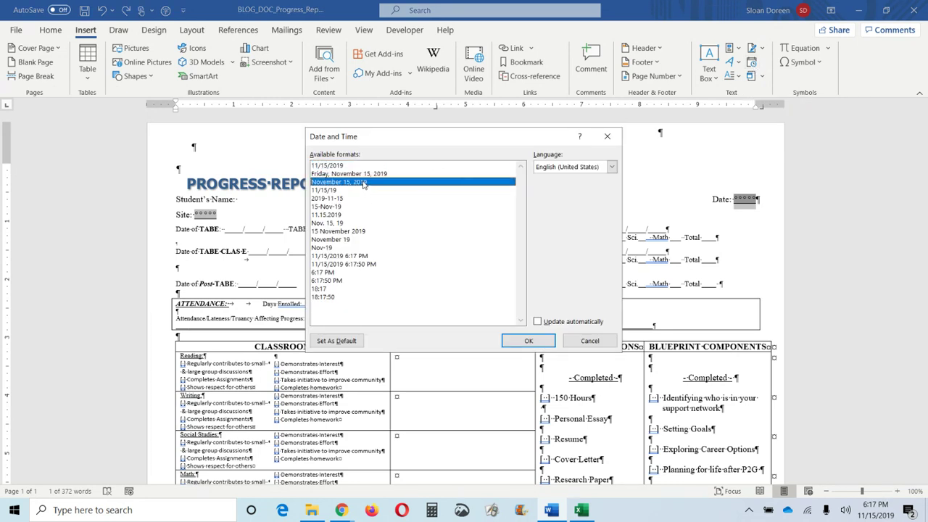
click(539, 342)
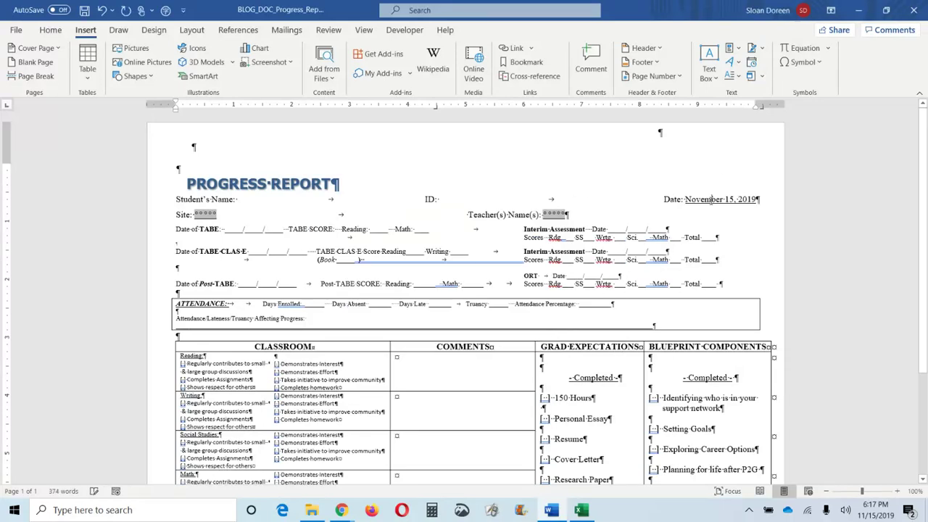
click(102, 12)
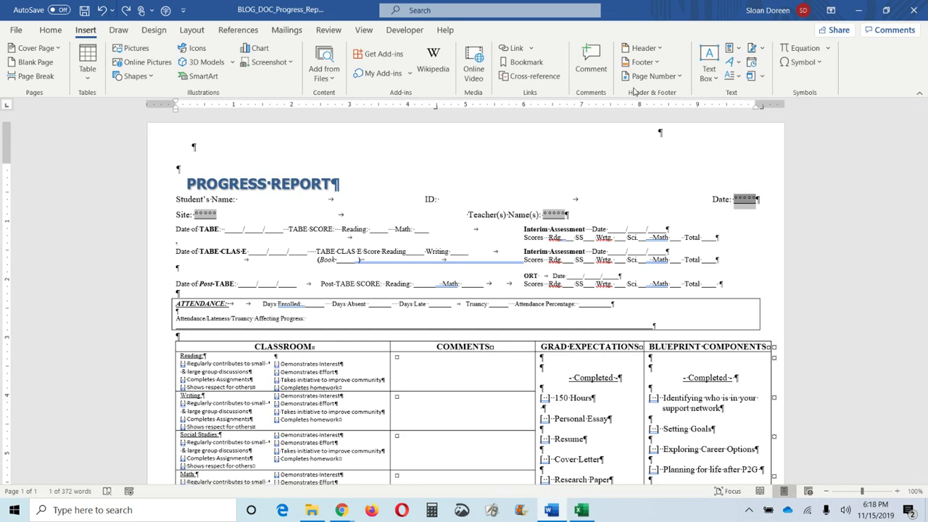
Step: Insert the date in the November 15, 2019 format with automatic updating, inspect the resulting date field, and undo it
click(754, 64)
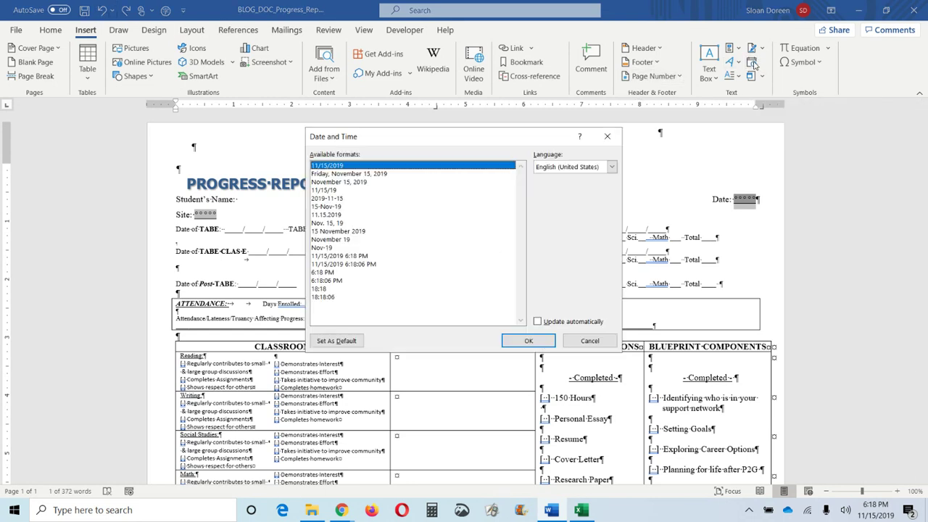
click(362, 182)
click(564, 324)
click(538, 325)
click(528, 341)
double_click(715, 199)
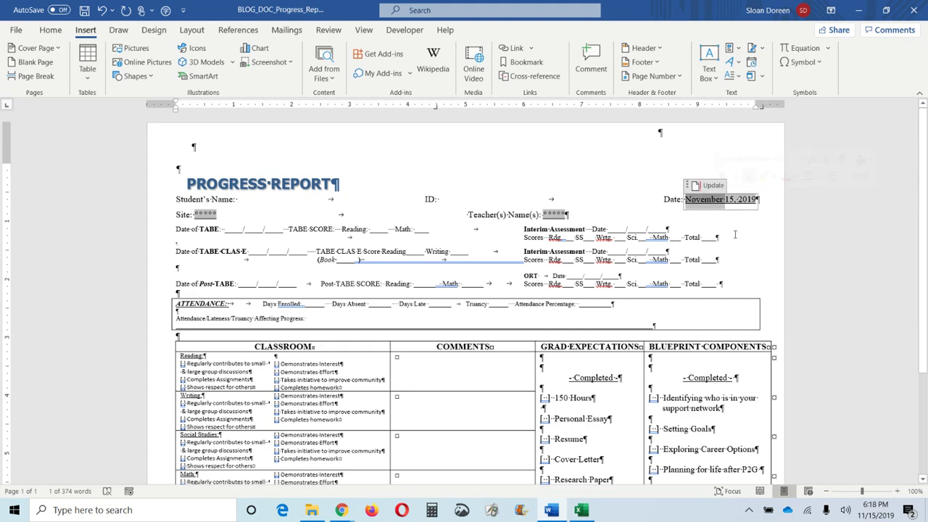
click(733, 200)
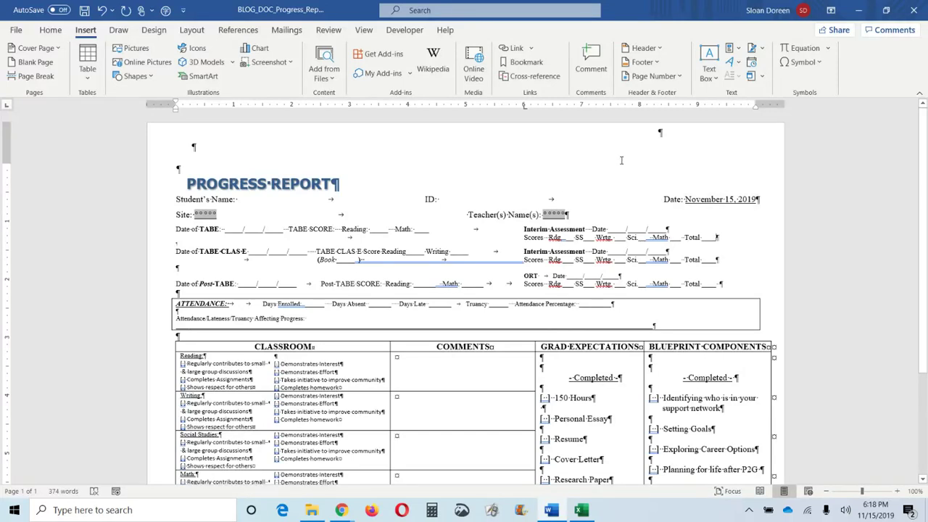
click(101, 10)
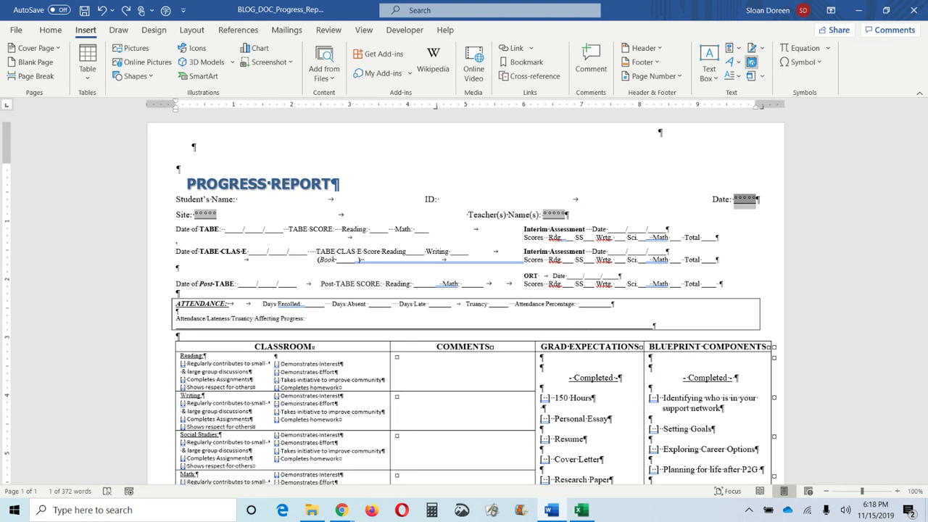
Step: Replace the Date placeholder with the date in the November 15, 2019 format, leaving automatic updating off
click(751, 62)
click(539, 322)
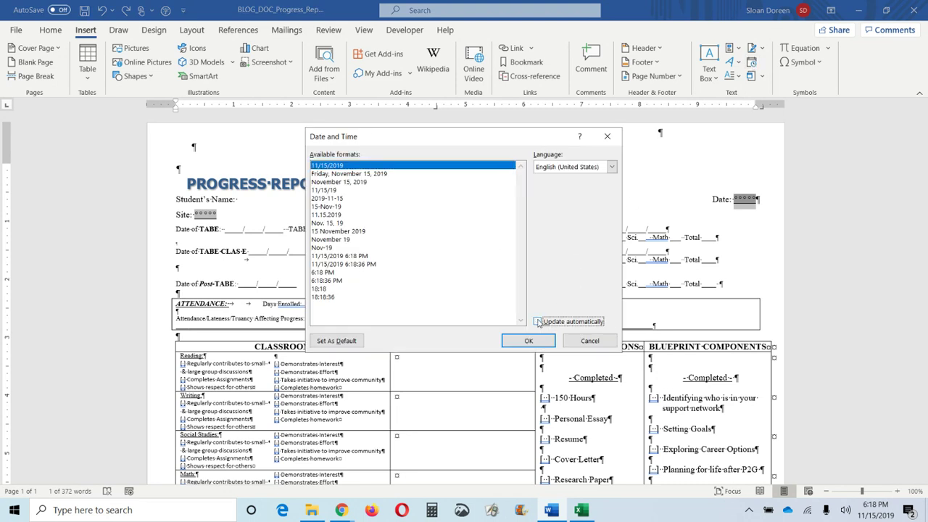
click(331, 182)
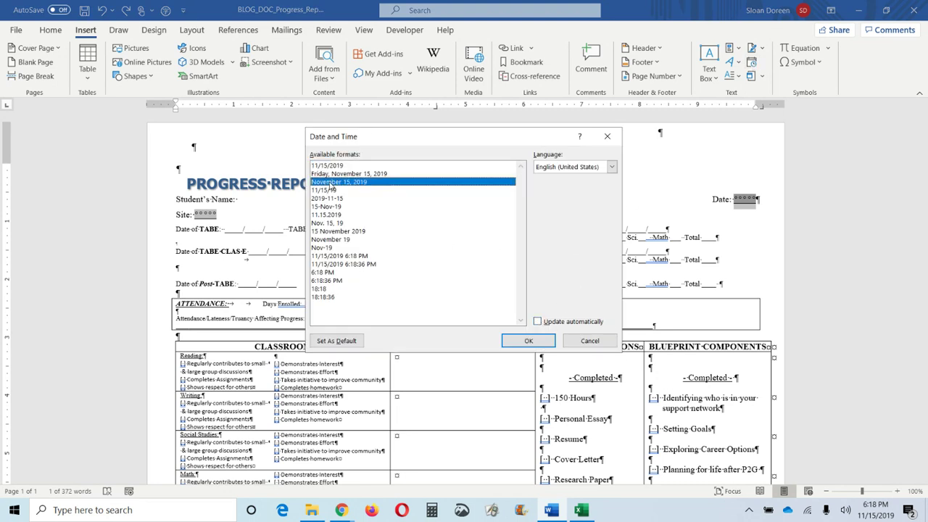
click(528, 341)
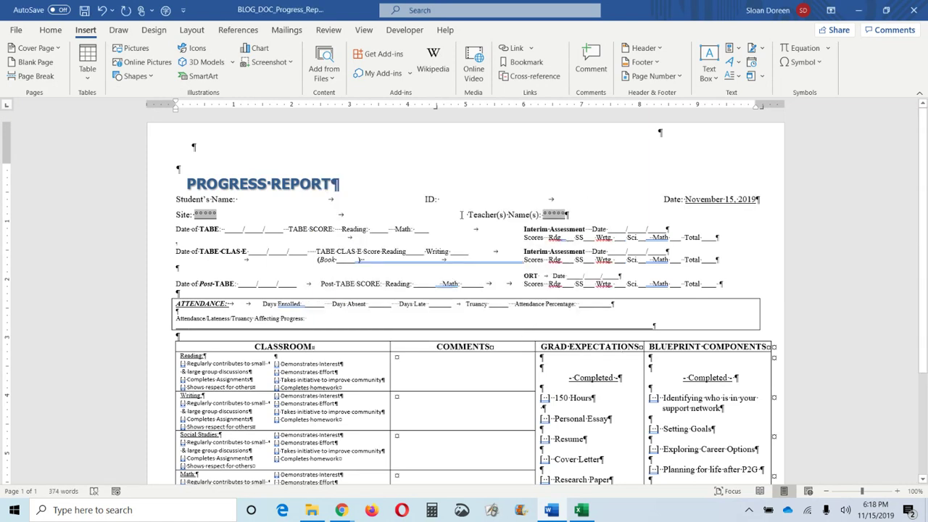
Step: Fill in the teacher's full name and enter Doreenasaur Academy as the site in the progress report header
double_click(555, 214)
text(Charles X)
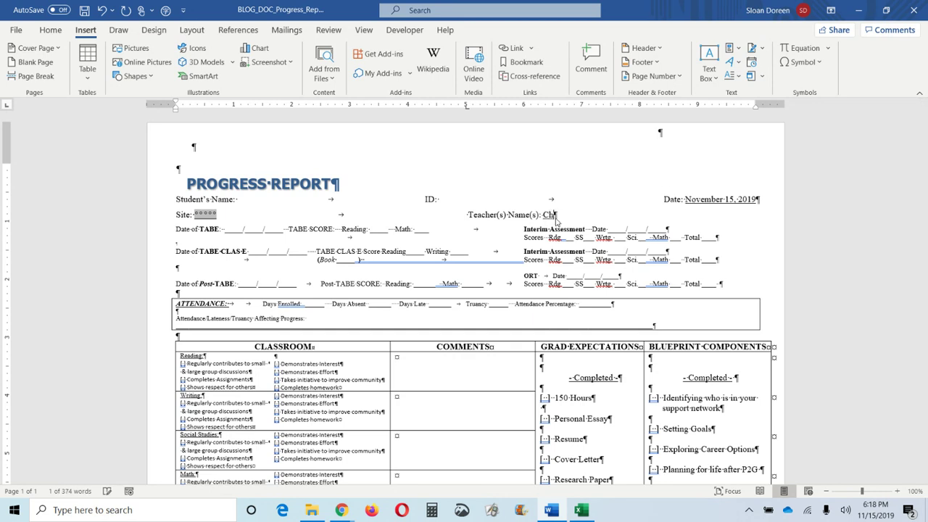
text(avier)
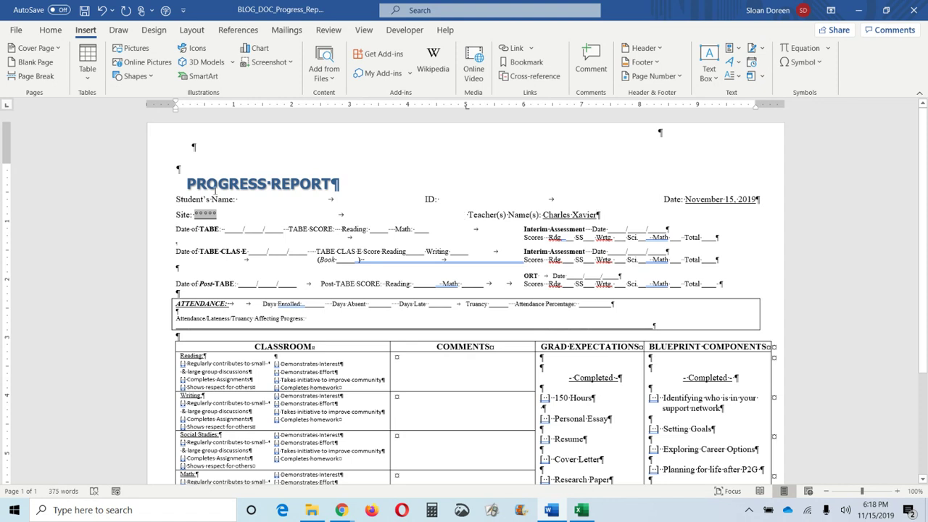
double_click(206, 215)
text(Doreenasaur Academy)
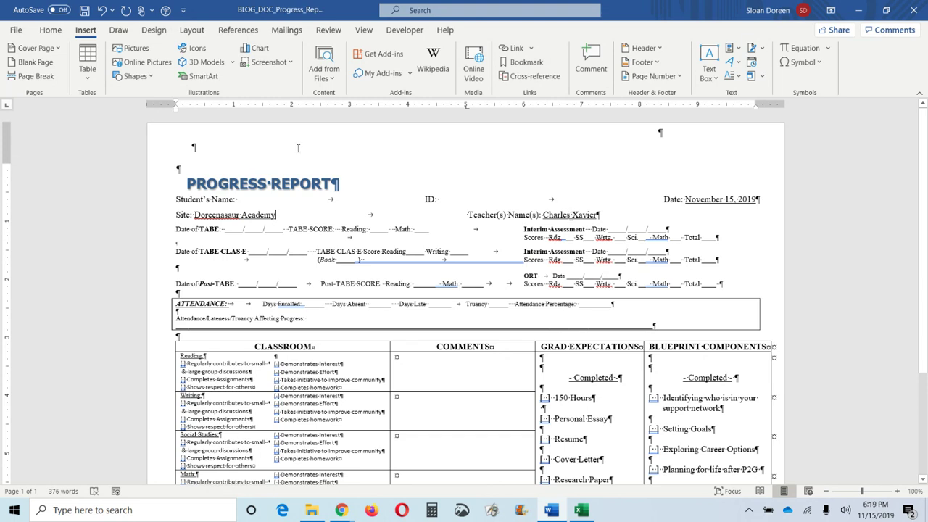
click(270, 201)
Step: Switch to the BLOG_DATA_Progress-Report workbook in Excel and delete rows 1 and 2 above the First, Last and ID headers
click(583, 512)
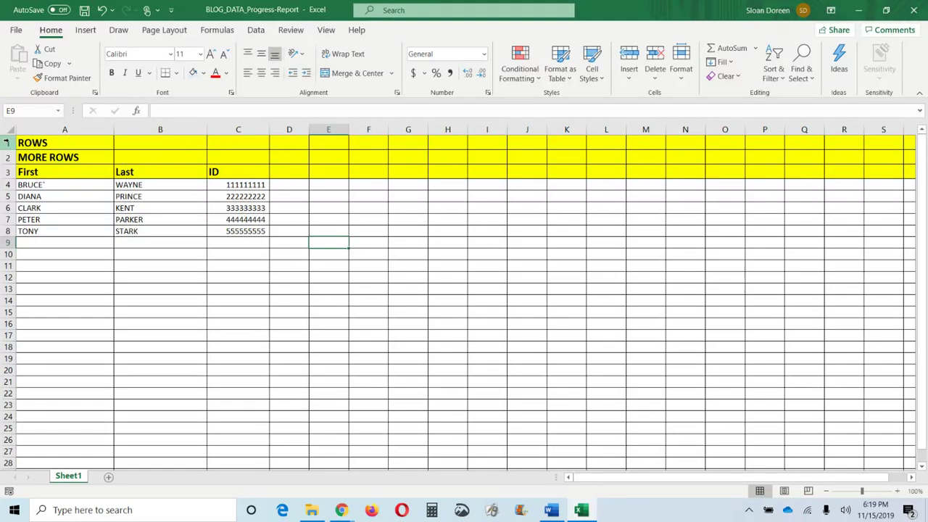
drag(5, 143, 7, 157)
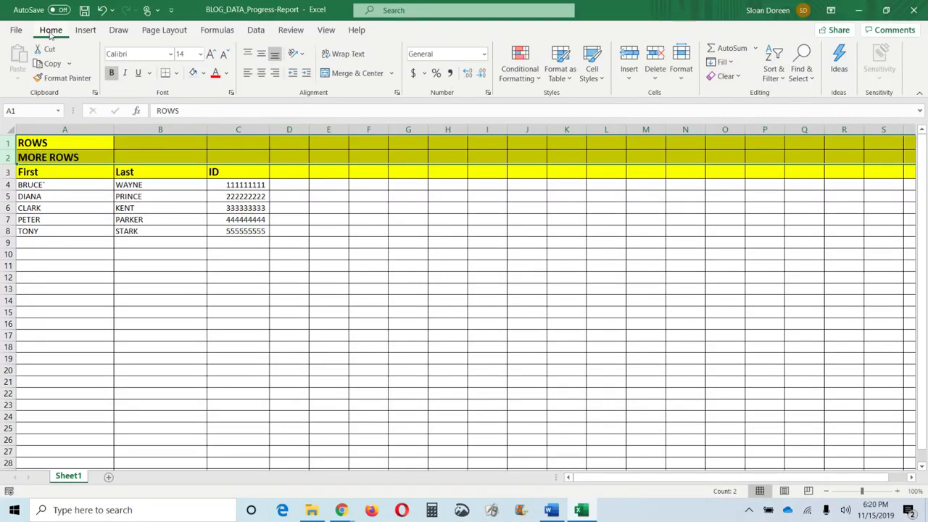
click(656, 76)
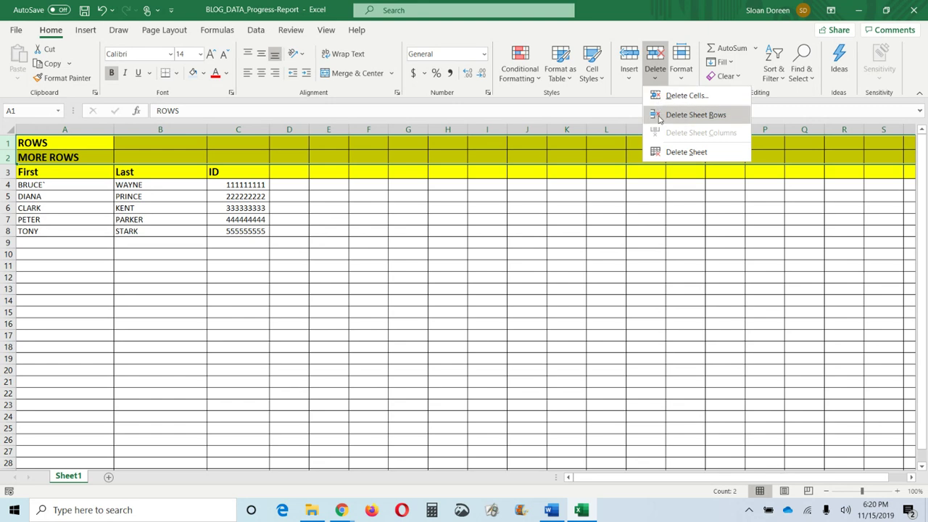
click(659, 119)
click(292, 212)
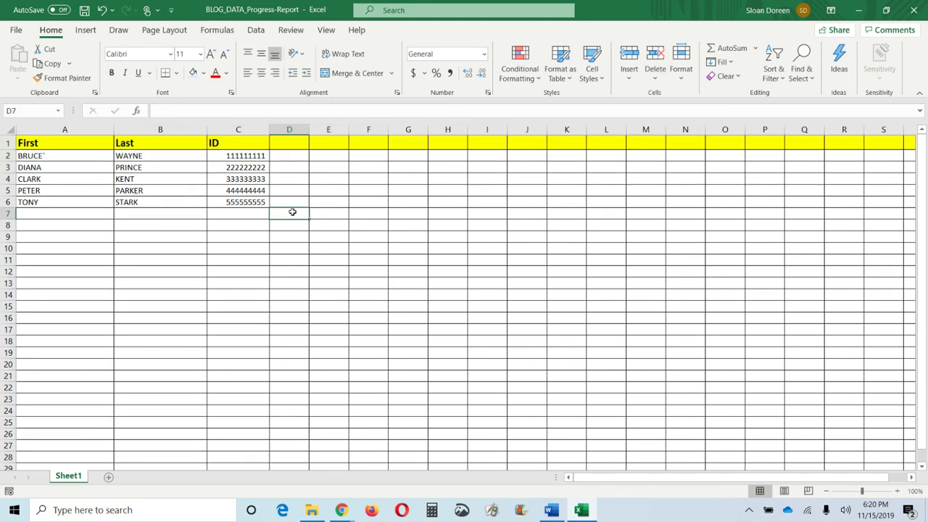
Step: Compare the worksheet's header row with the subjects in the Word progress report's Classroom table
click(4, 143)
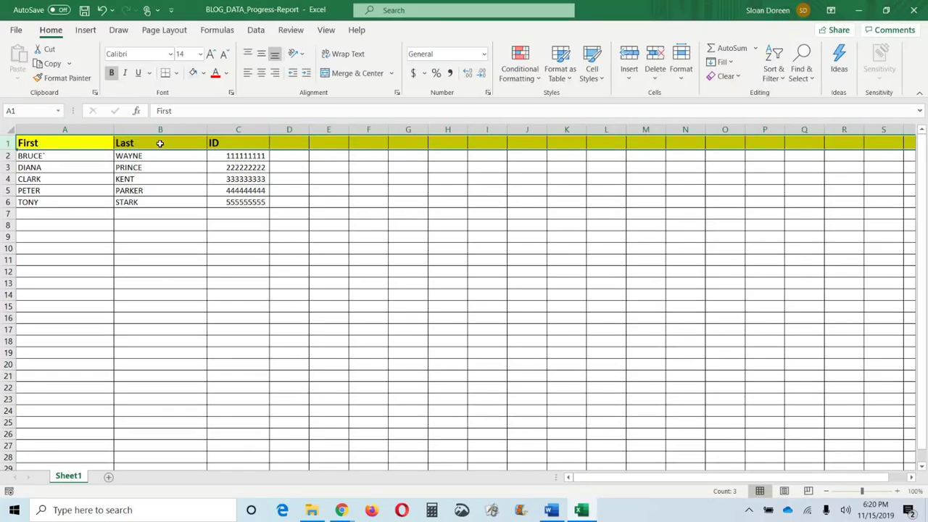
click(297, 143)
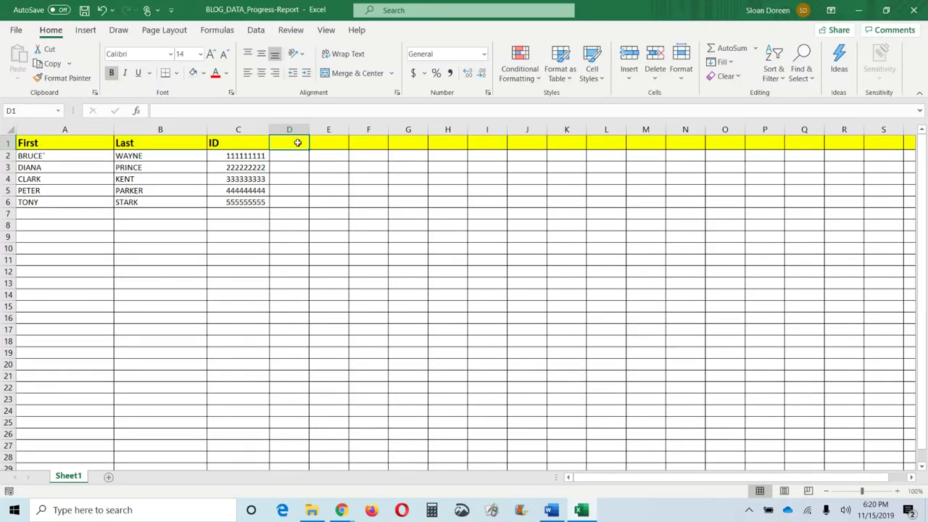
click(554, 510)
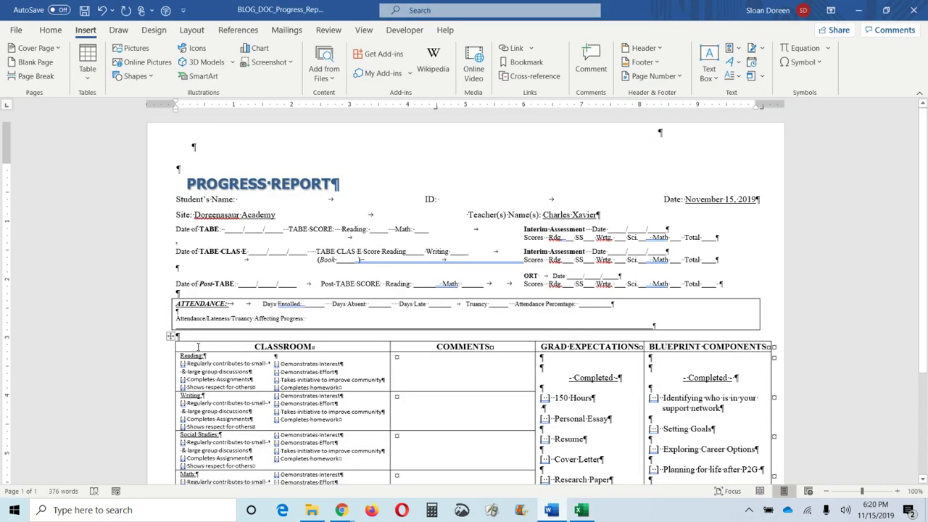
click(581, 511)
click(261, 171)
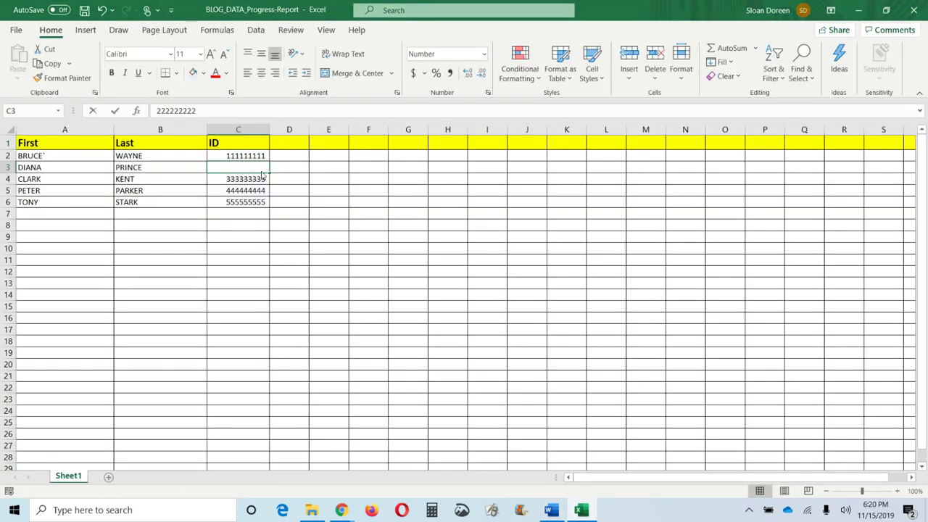
text(Rea)
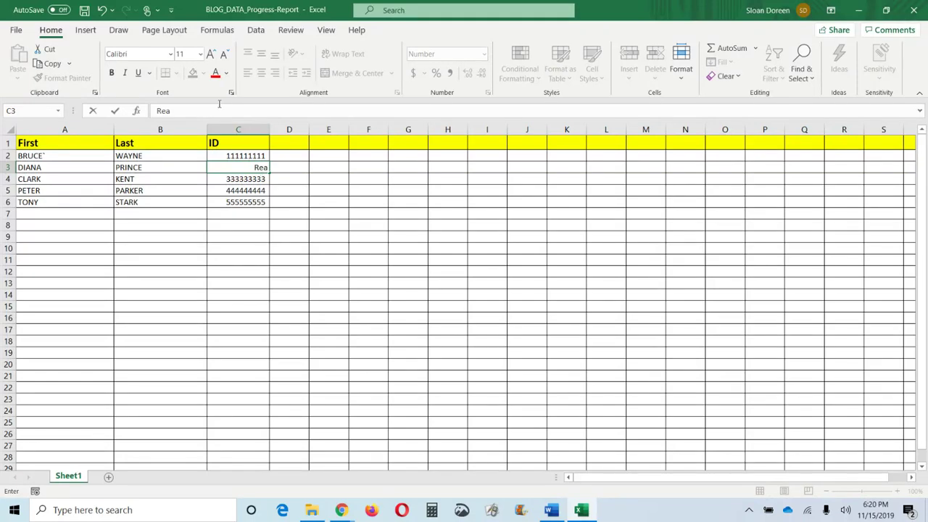
click(102, 10)
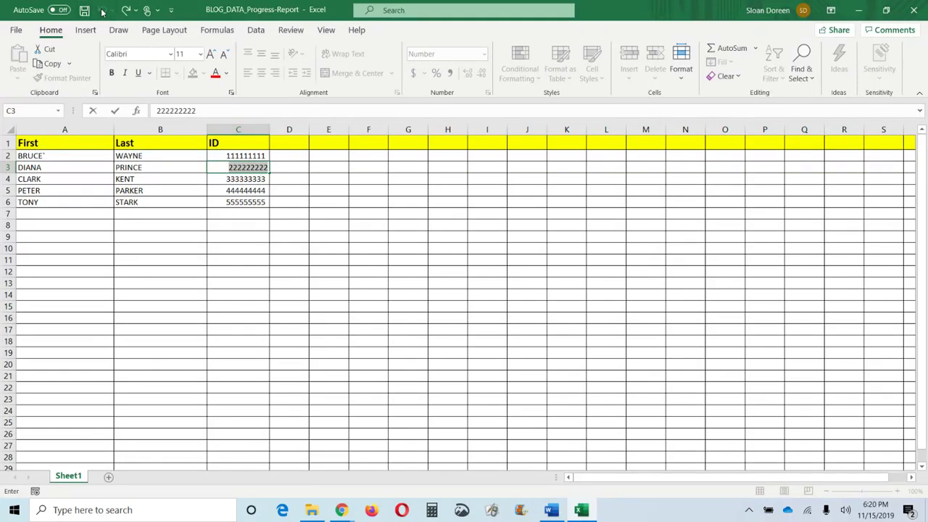
Step: Add the column headers Fa2019 Reading, Fa 2019 Writing and Fa 2019 Social Studies in cells D1, E1 and F1
click(286, 144)
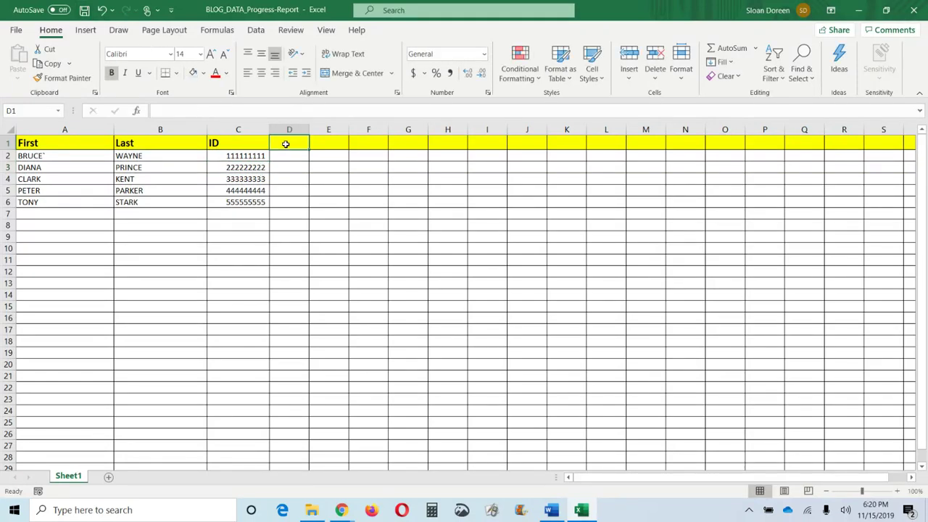
text(R)
key(BackSpace)
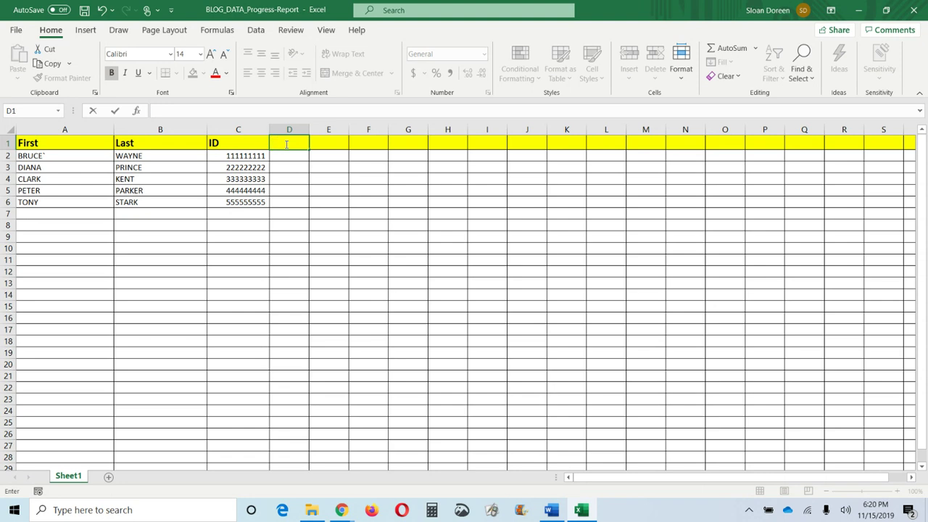
text(Fa2019 Reading)
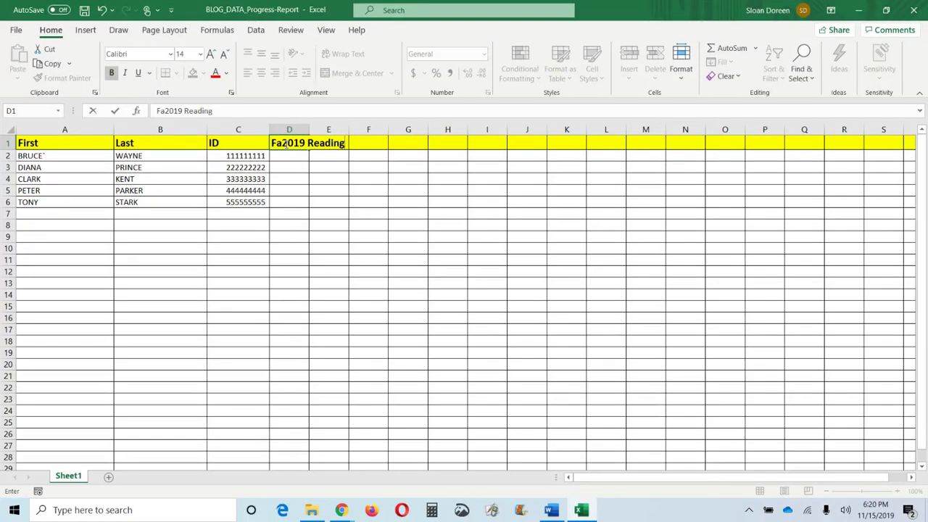
key(Tab)
text(Fa 2019 Writing)
key(Tab)
text(Fa)
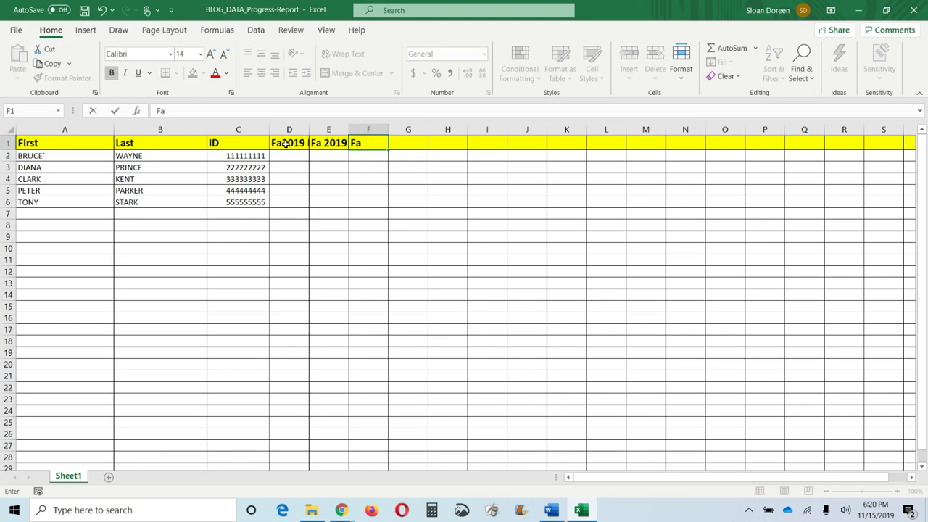
text( 2019 Social Stu)
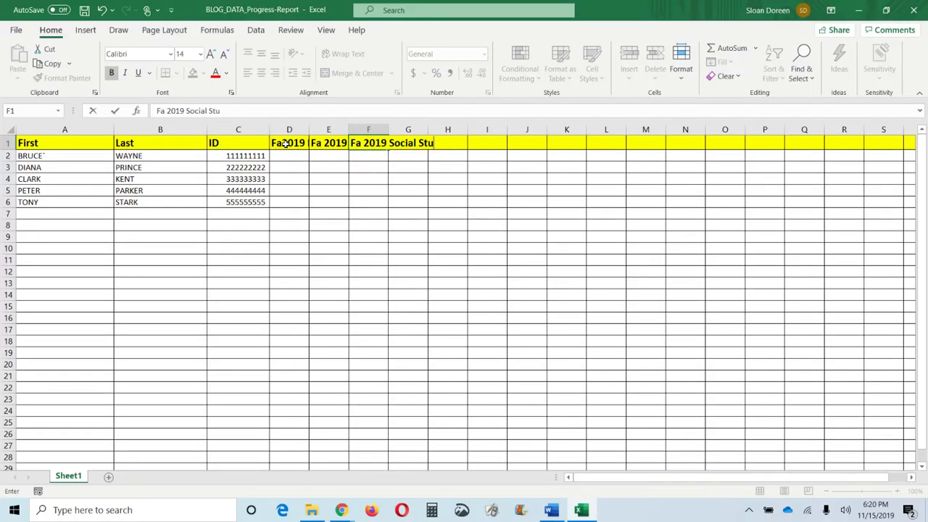
text(dies)
key(Tab)
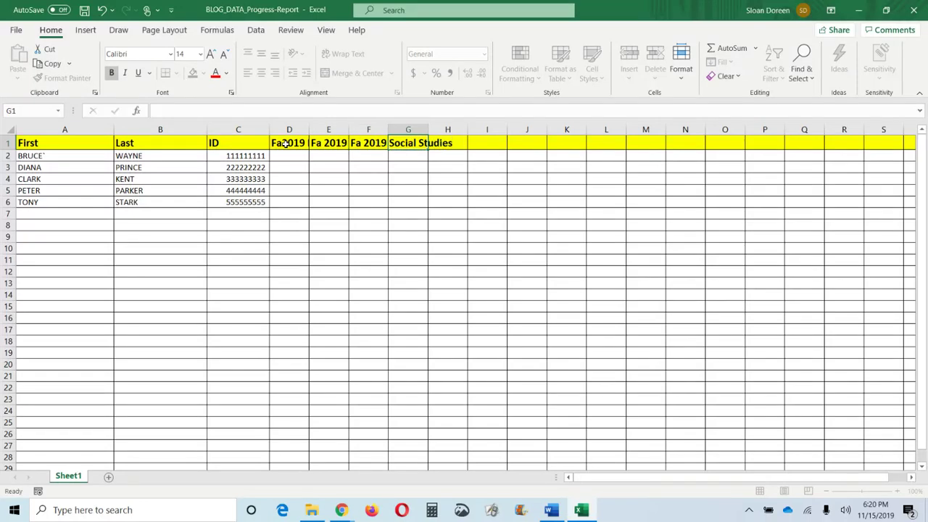
Step: Add the column headers Fa 2019 Math and Fa 2019 Science in cells G1 and H1
text(Fa 201)
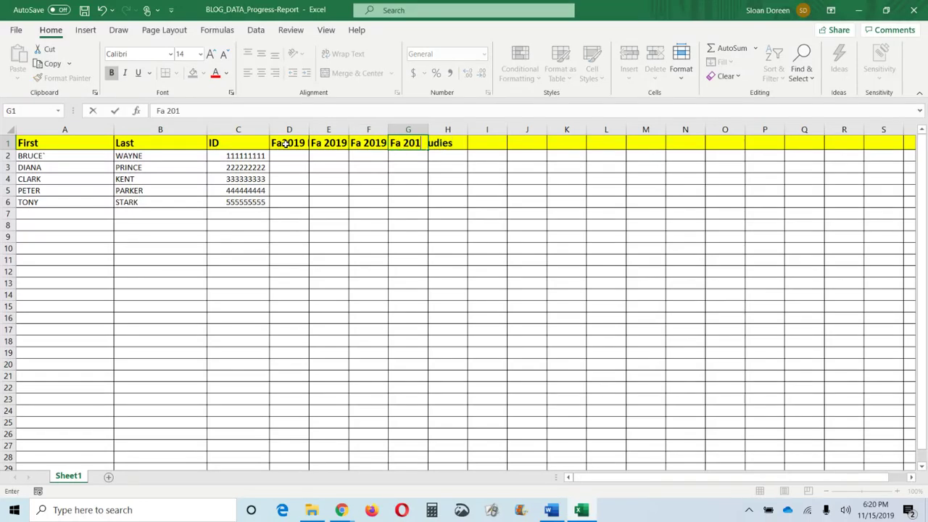
text(9 Math)
key(Tab)
text(Fal)
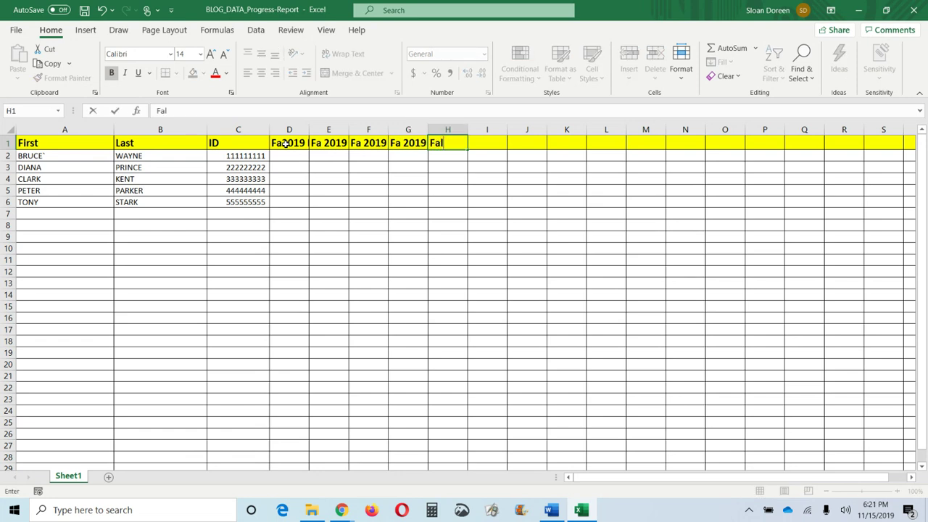
key(BackSpace)
text(2019 Science)
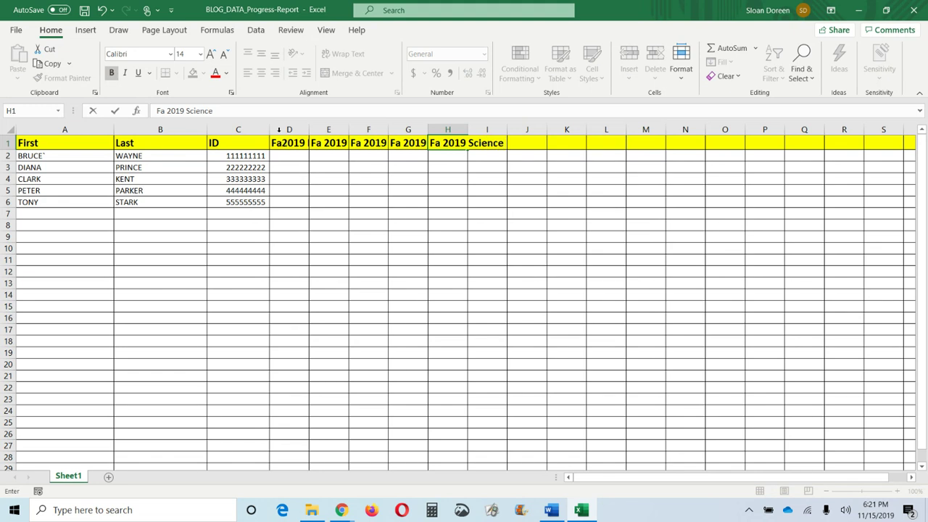
click(312, 191)
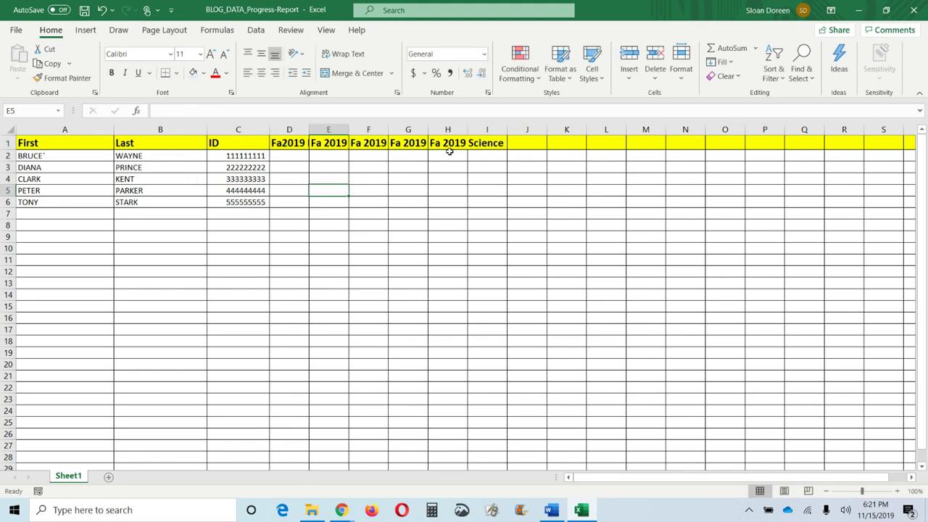
Step: AutoFit the widths of columns D through I so the subject headers fit
drag(288, 131, 491, 123)
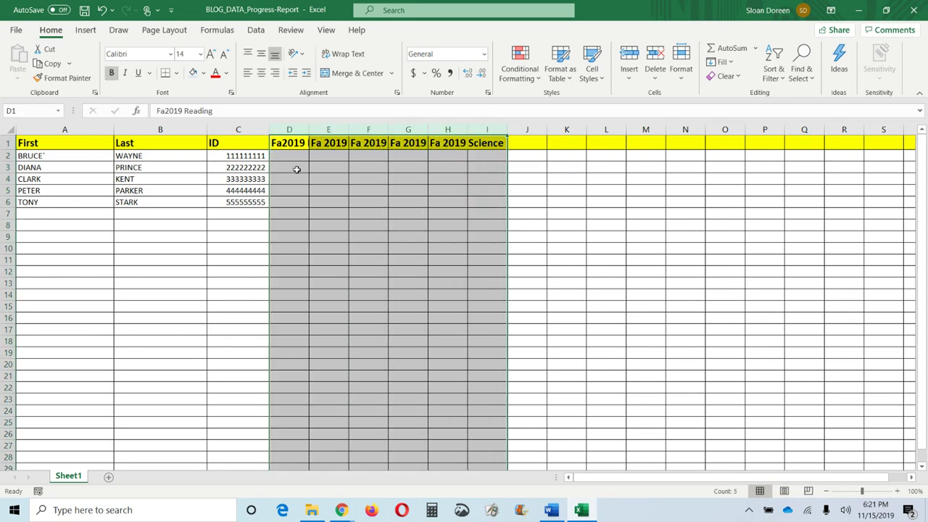
double_click(308, 129)
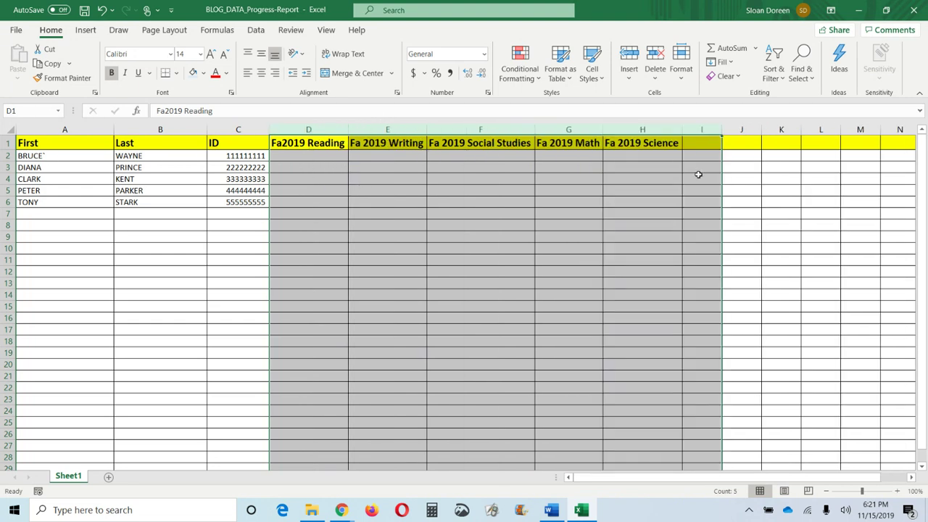
click(770, 181)
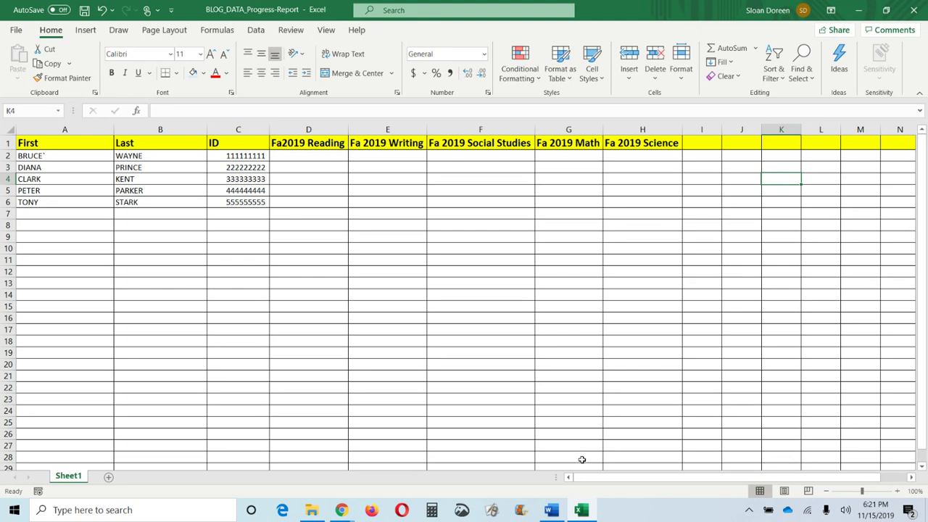
Step: Check the Word progress report, return to the Excel workbook, and enter "excellent" in D2 and "needs work" in E2
click(551, 509)
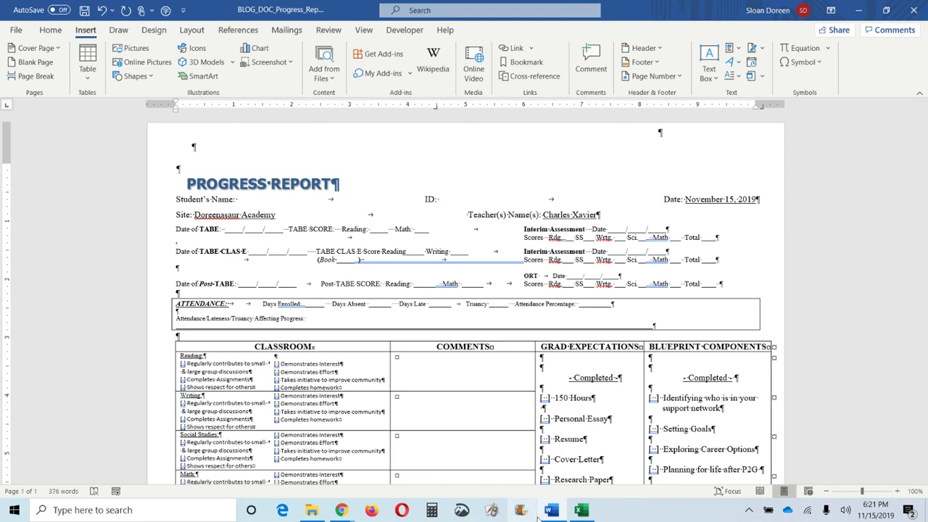
click(580, 512)
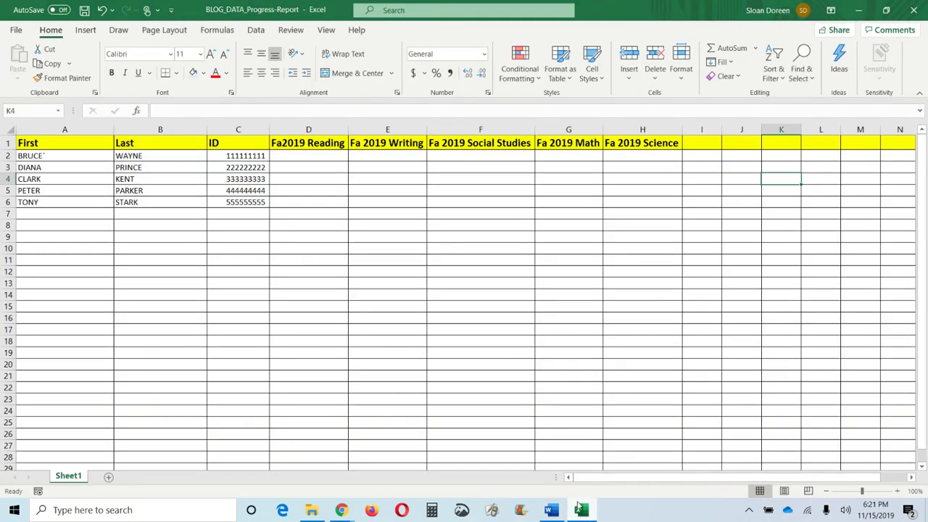
click(295, 155)
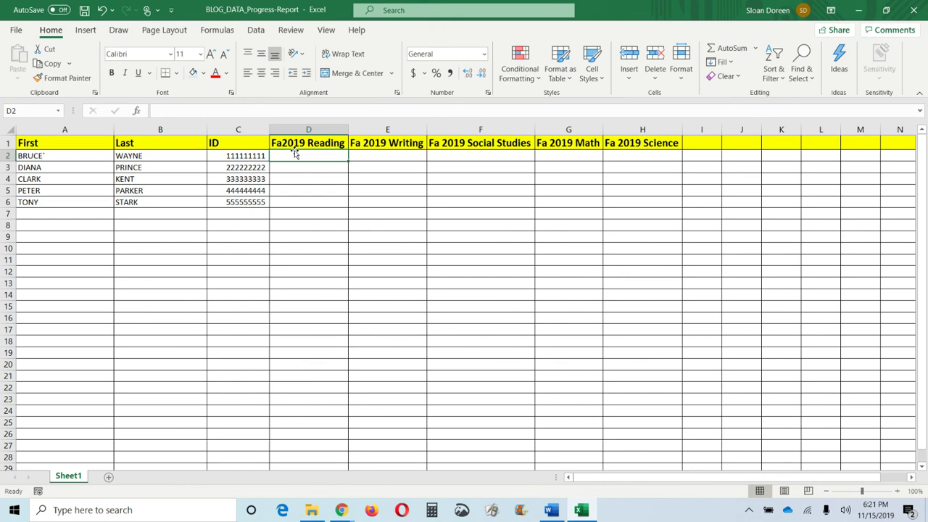
text(excellent)
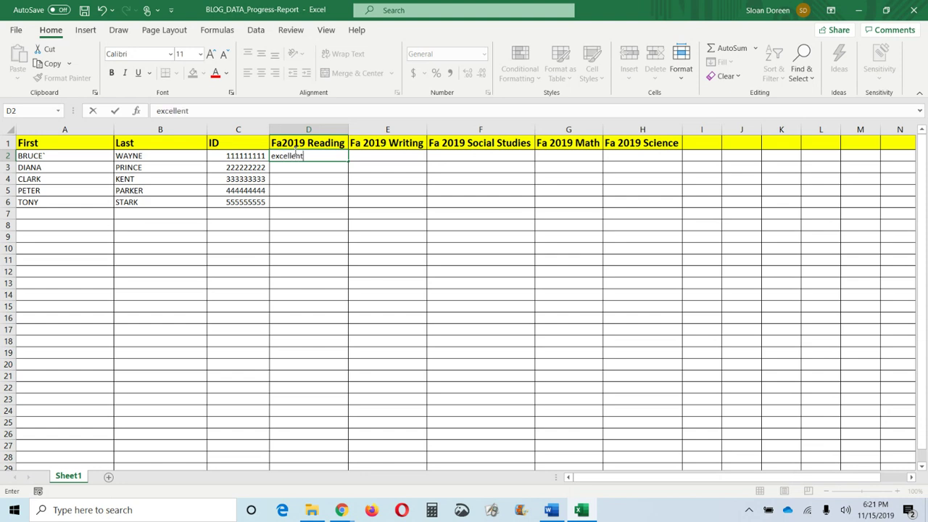
key(Tab)
text(needs work)
key(Tab)
Step: Enter the Social Studies comment "has great potential and will make faster progress if attendance improves" in cell F2
text(d)
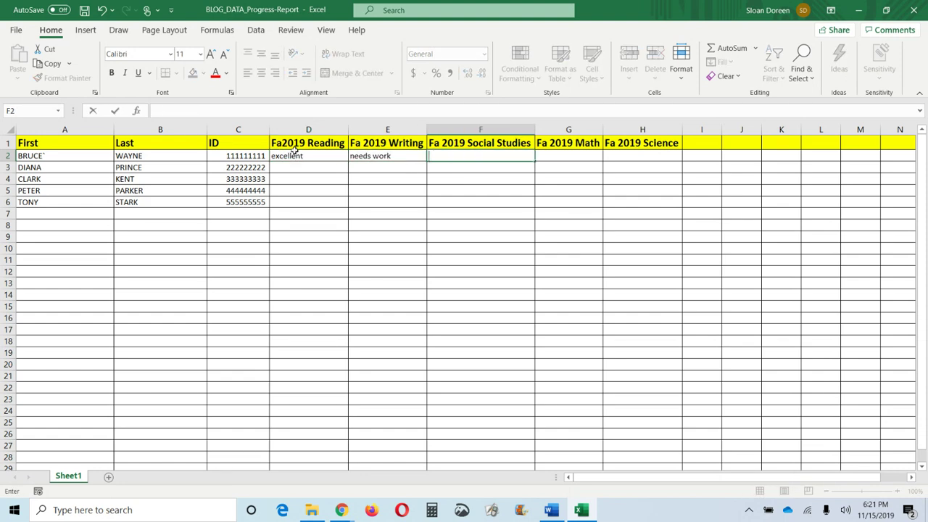
text(has g)
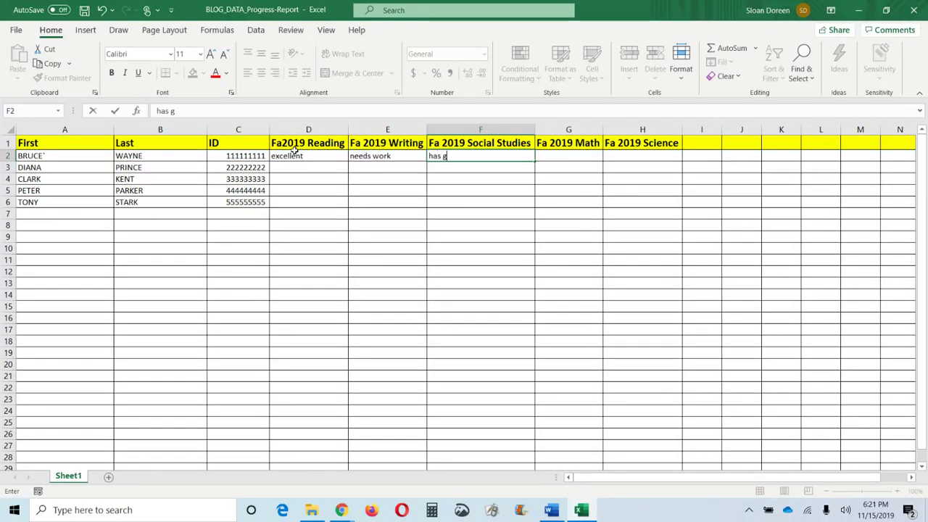
text(reat potential )
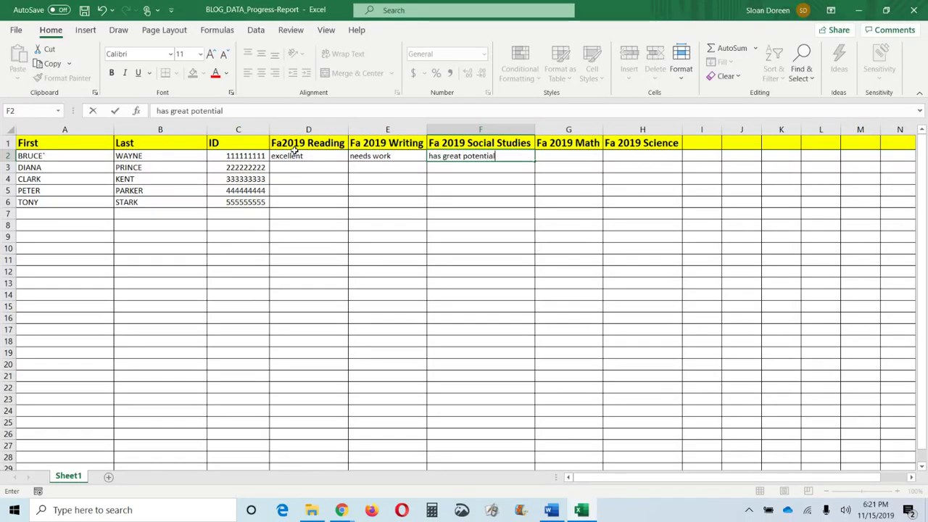
text(and will make faster pro)
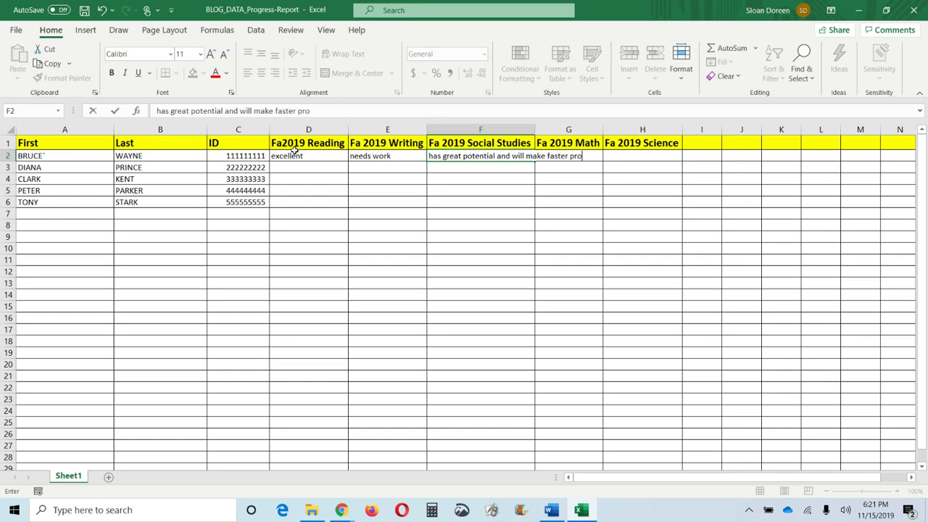
text(gress if attendance improves)
key(Return)
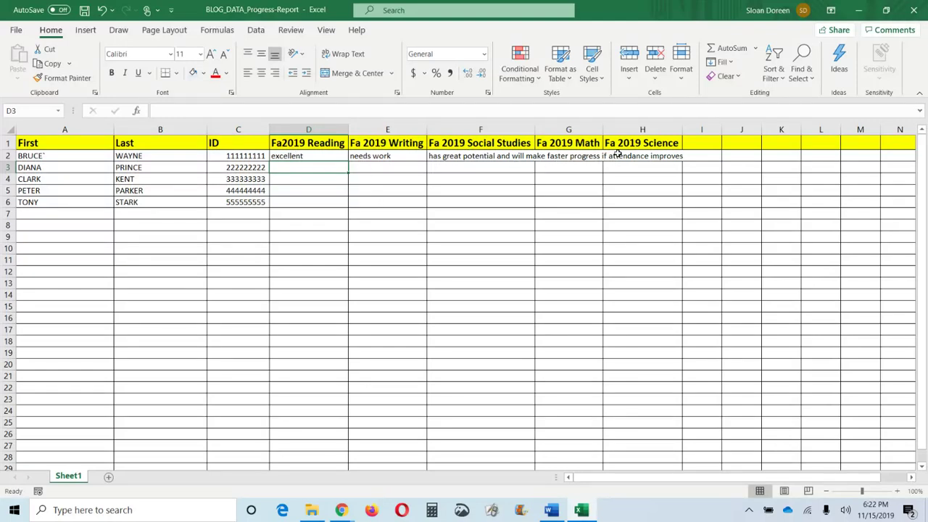
Step: Turn on text wrapping for the subject columns D through H
drag(309, 128, 617, 114)
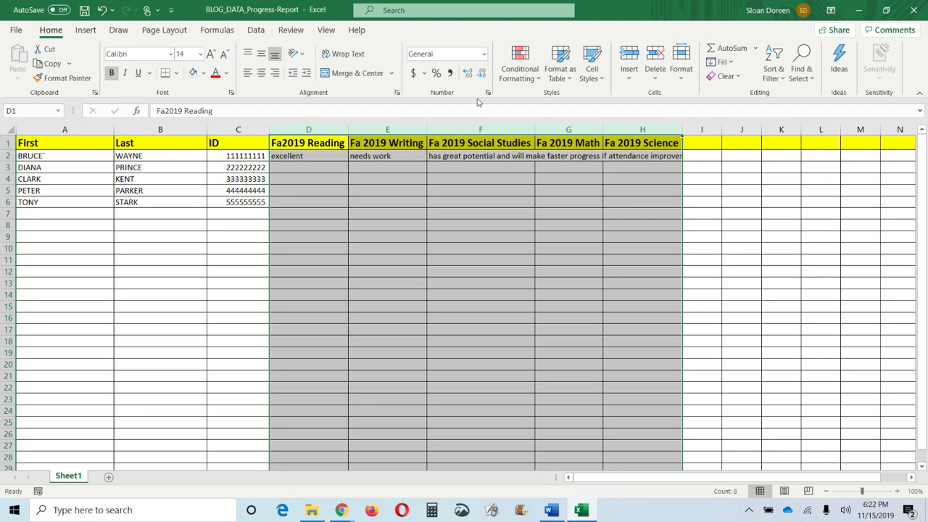
click(352, 57)
click(445, 214)
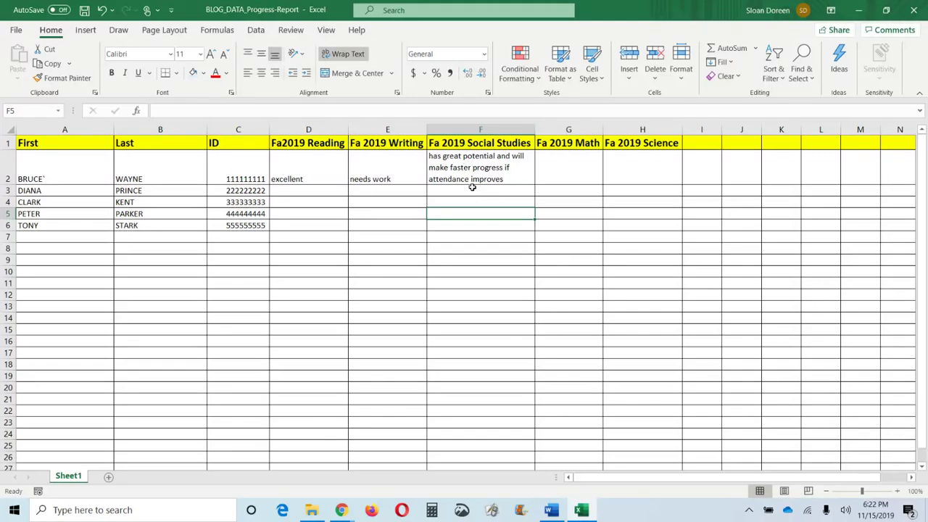
Step: Enter "brilliant!`" as the Math comment in G2 and "works well with others" as the Science comment in H2
click(572, 176)
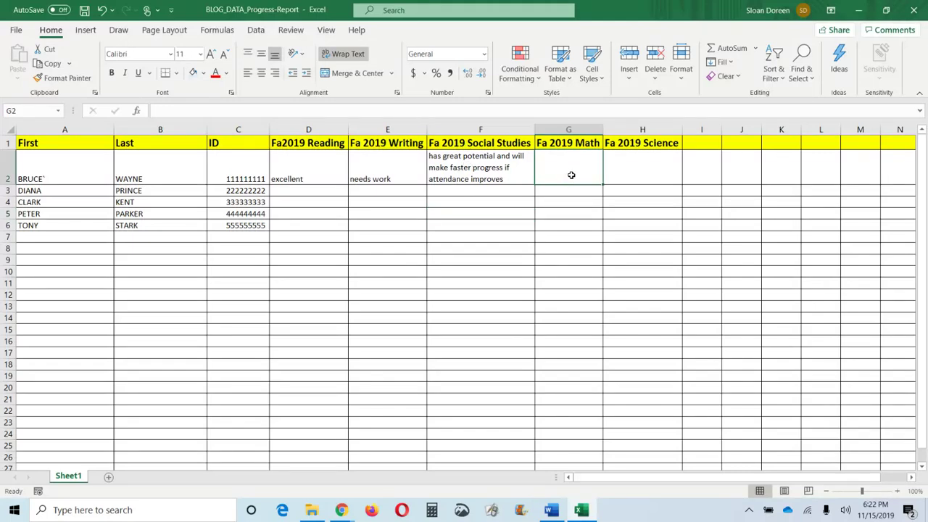
text(brilliant!`)
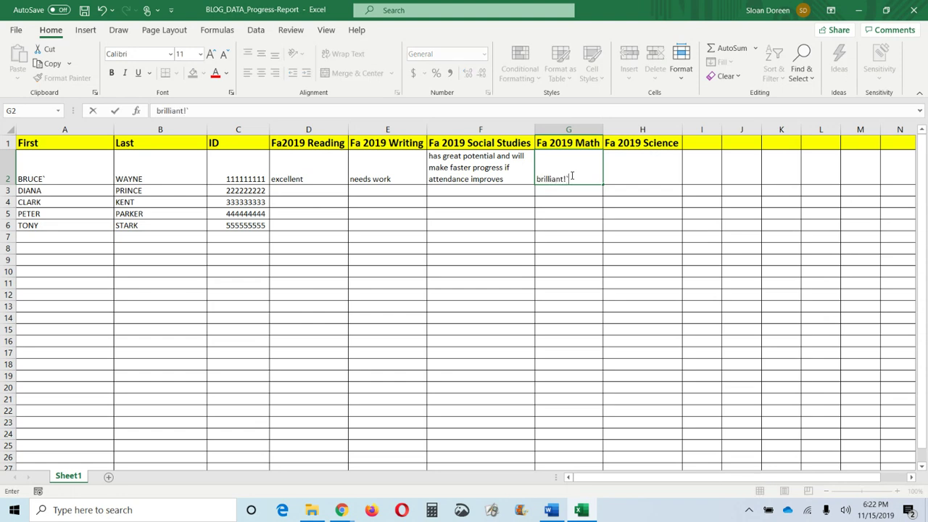
key(Tab)
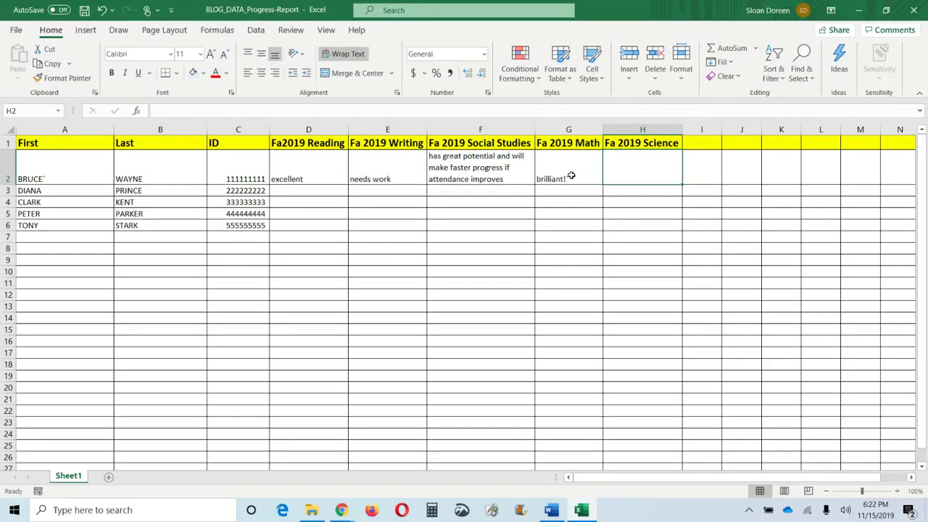
text(works well with others)
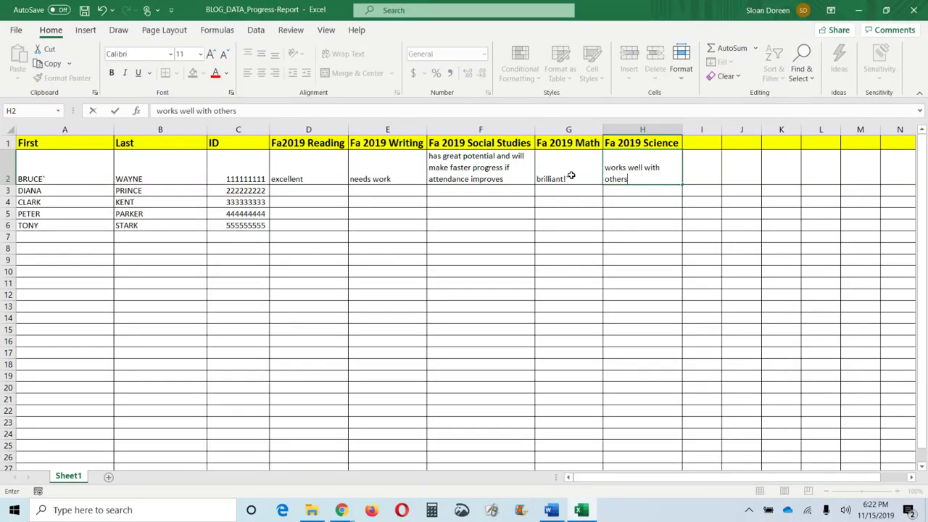
key(Return)
Step: Copy the "works well with others" comment from H2 into cells D5, F4, G6 and H3
click(625, 180)
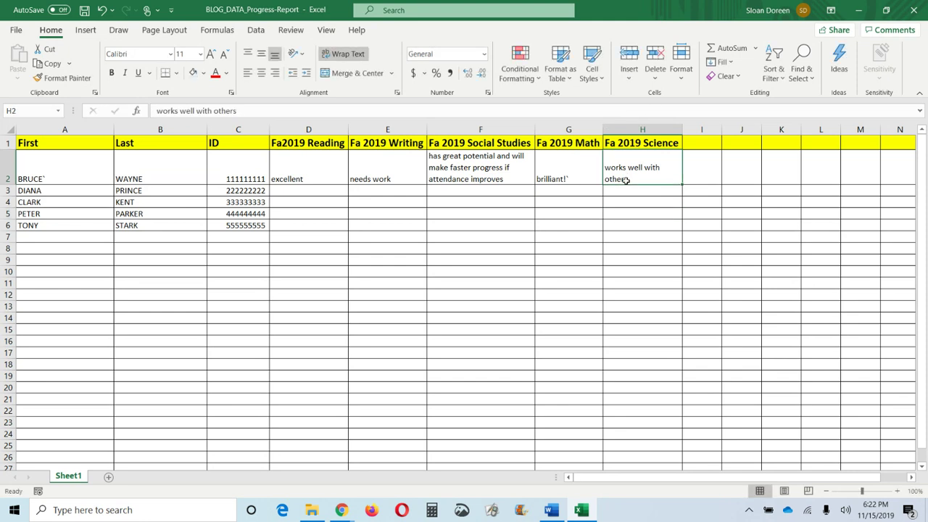
key(ctrl+c)
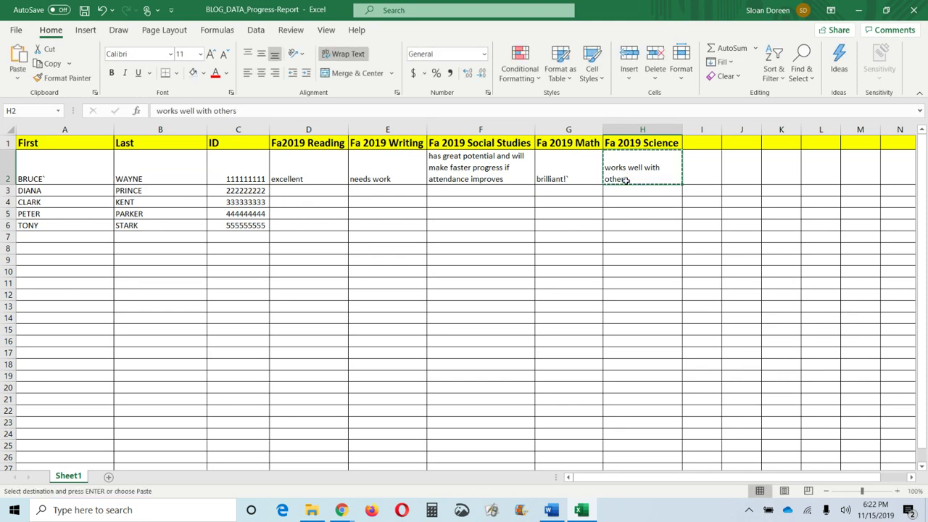
click(338, 212)
key(ctrl+v)
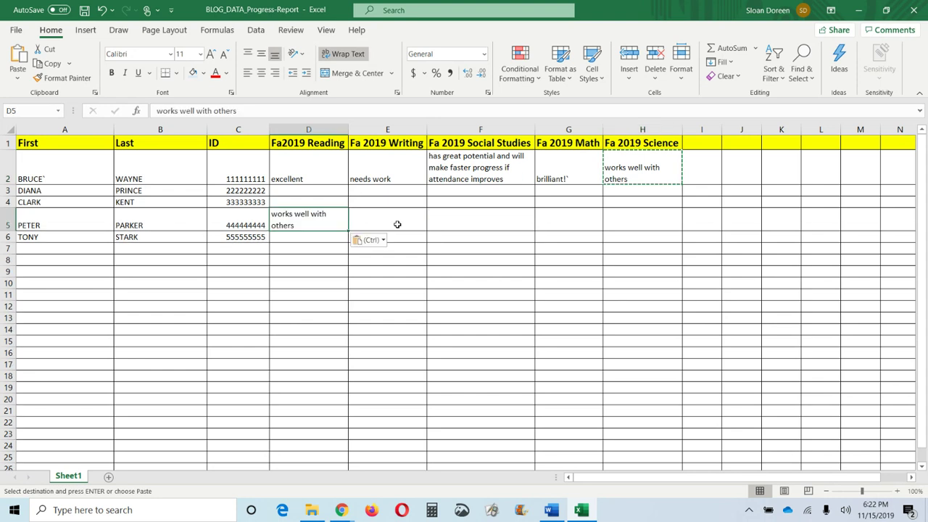
click(454, 201)
key(ctrl+v)
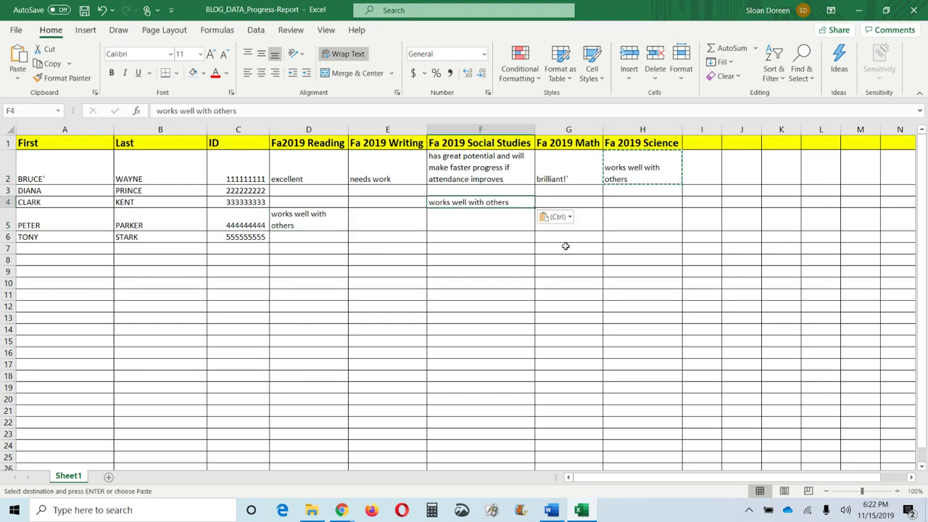
click(573, 237)
key(ctrl+v)
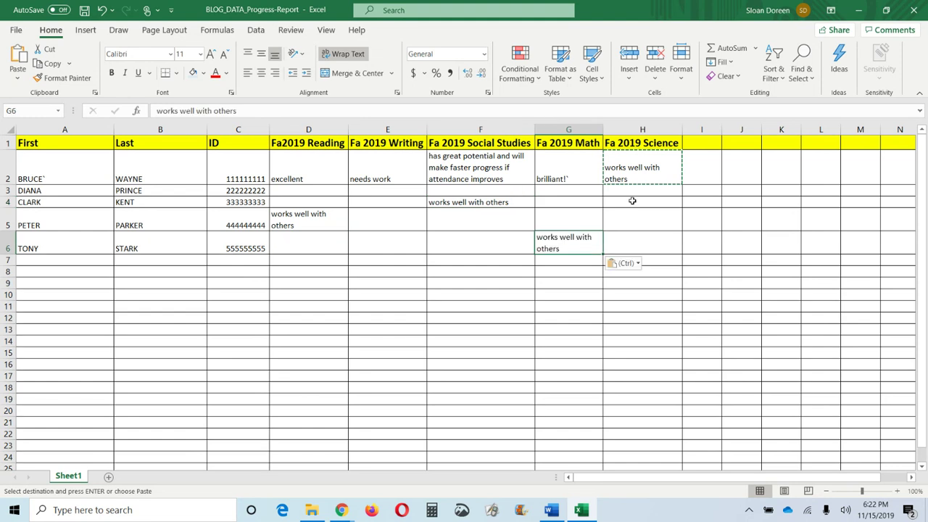
click(634, 196)
key(ctrl+v)
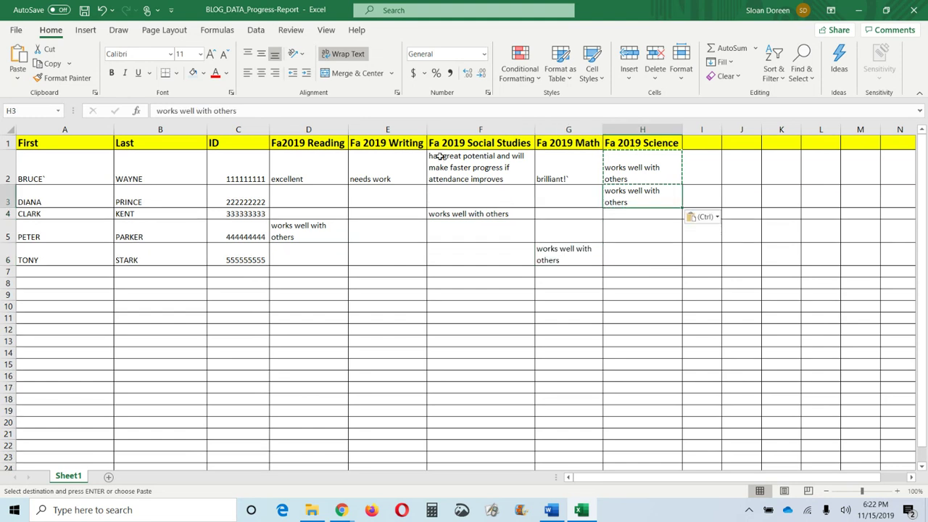
Step: Copy the "needs work" comment from E2 into cells D3, E6, F5 and G4
click(361, 179)
key(ctrl+c)
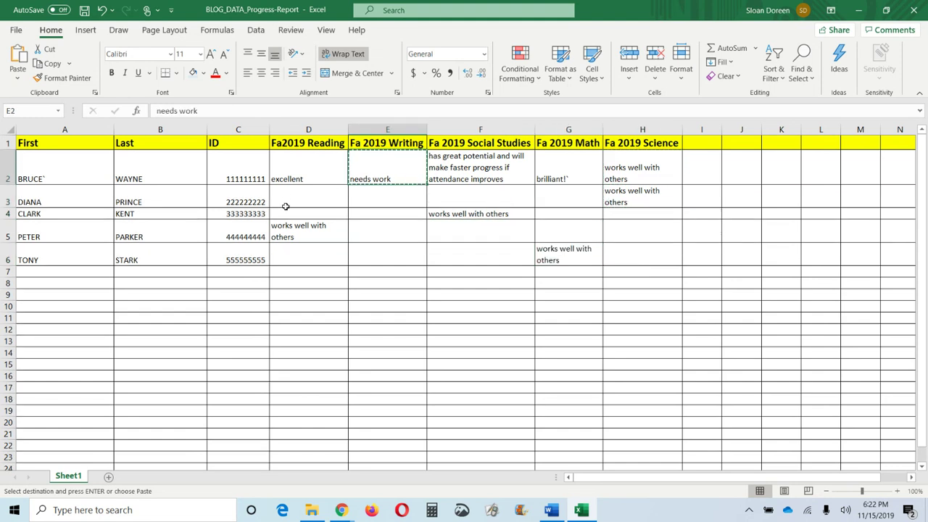
click(289, 201)
key(ctrl+v)
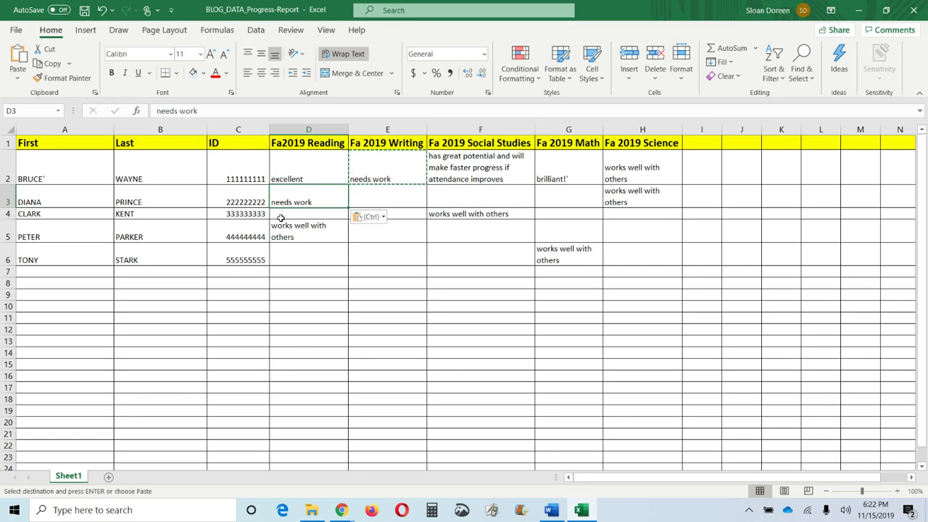
click(361, 261)
key(ctrl+v)
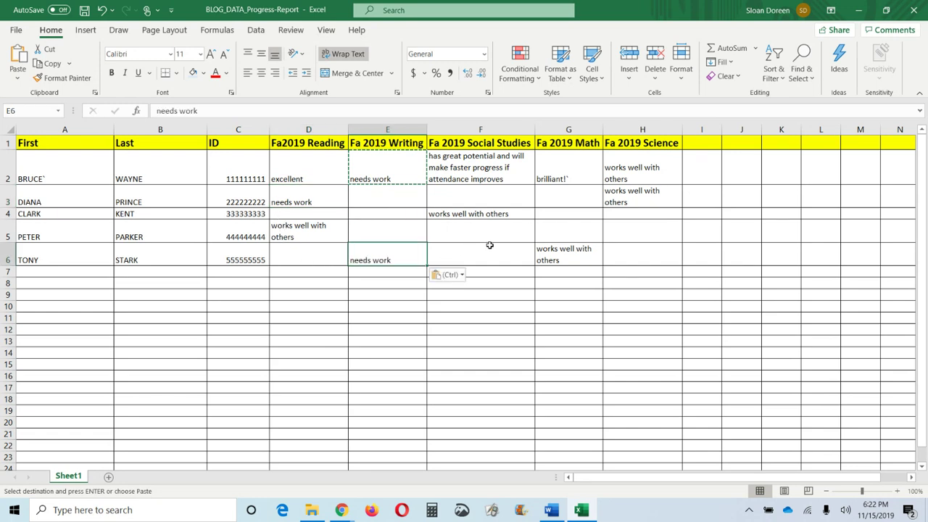
click(491, 232)
key(ctrl+v)
click(575, 212)
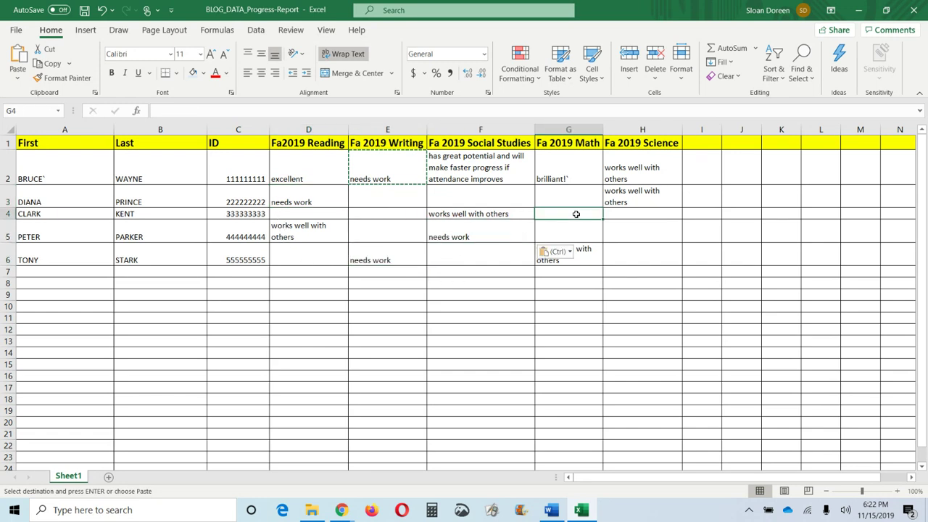
key(ctrl+v)
Step: Copy the "excellent" comment from D2 into cells E4, G5 and H4
click(313, 173)
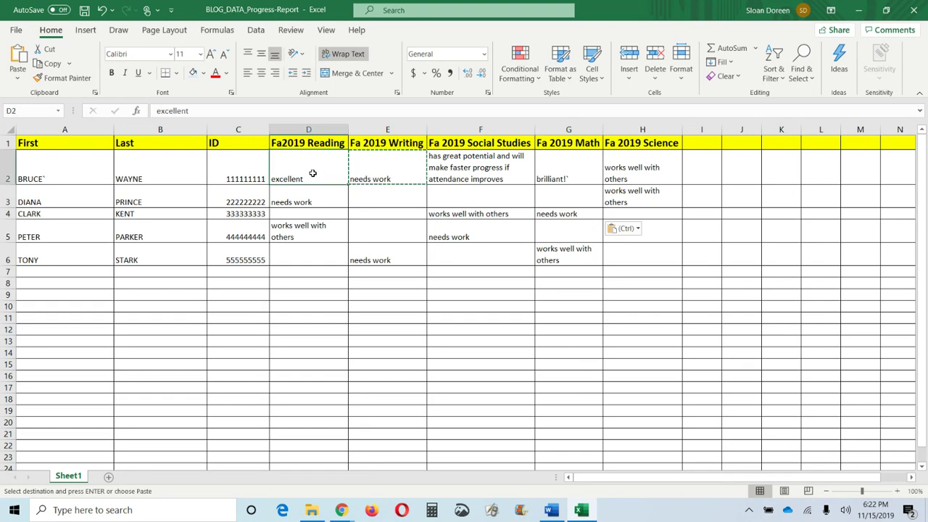
key(ctrl+c)
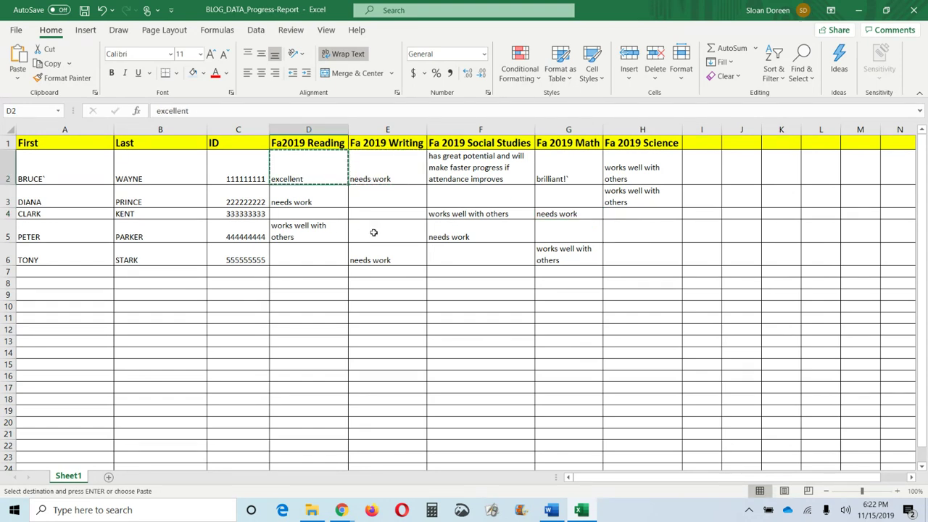
click(382, 216)
key(ctrl+v)
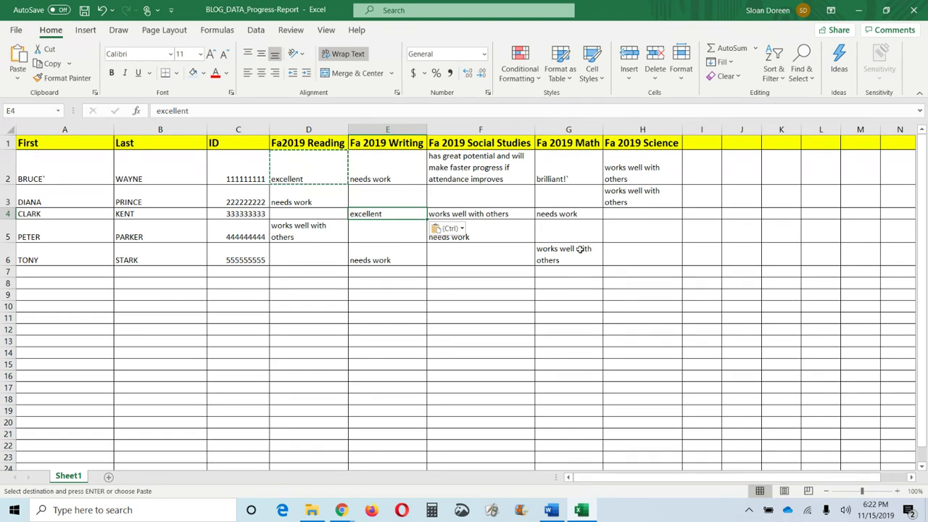
click(568, 228)
key(ctrl+v)
click(644, 214)
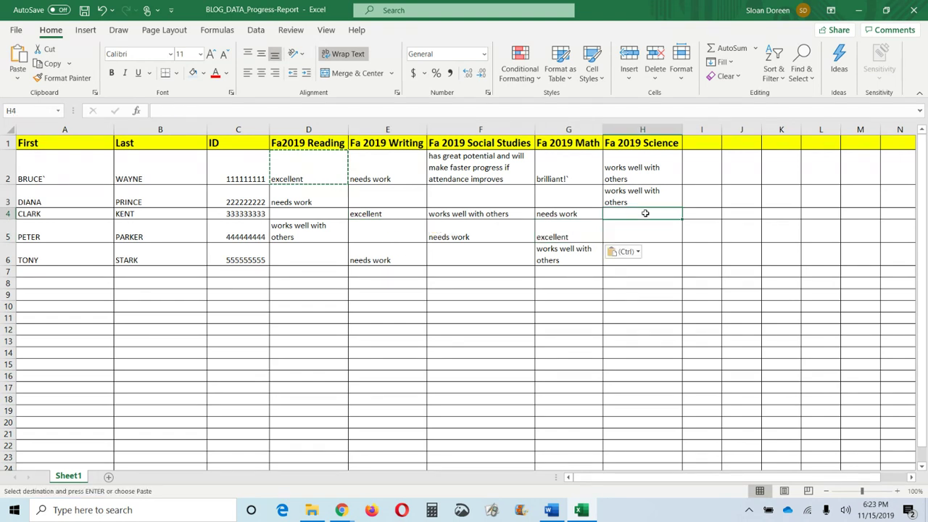
key(ctrl+v)
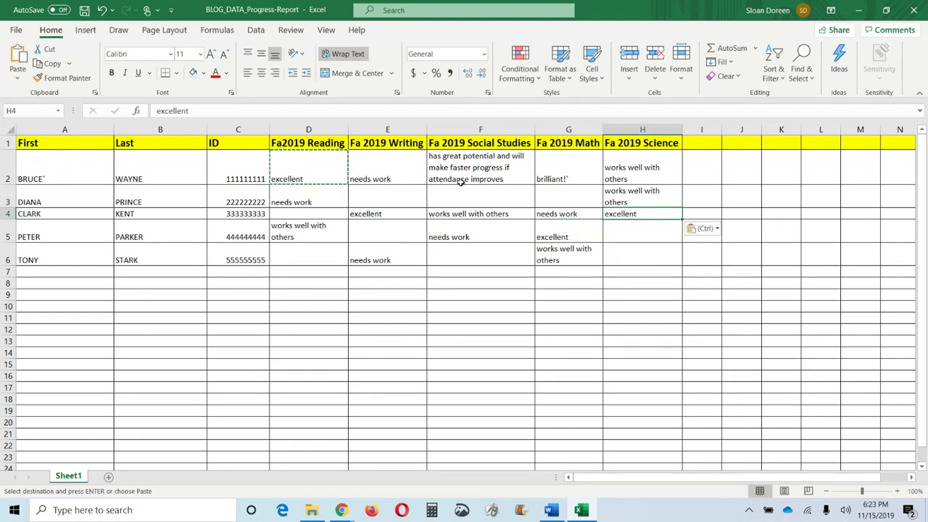
Step: Copy the "has great potential and will make faster progress if attendance improves" comment from F2 into cells D4, D6, E5, G3 and H5
click(484, 169)
key(ctrl+c)
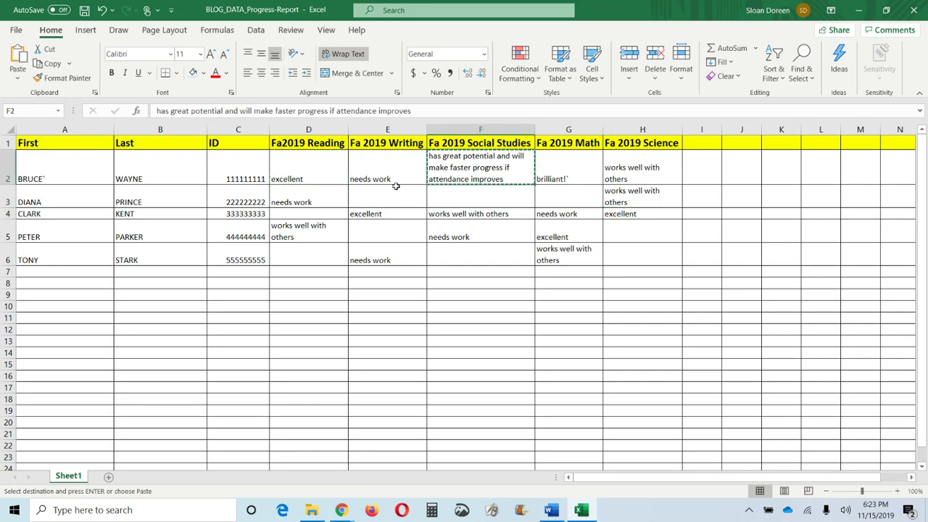
click(306, 213)
key(ctrl+v)
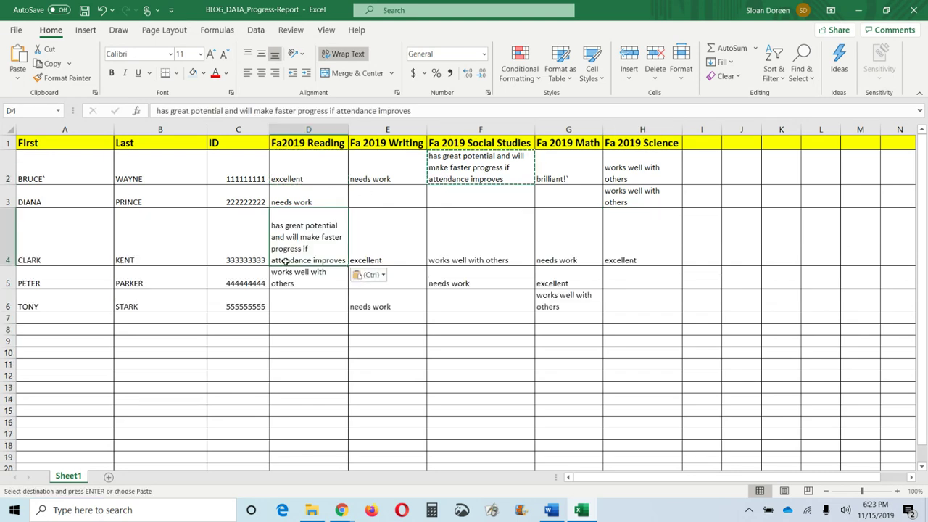
click(285, 302)
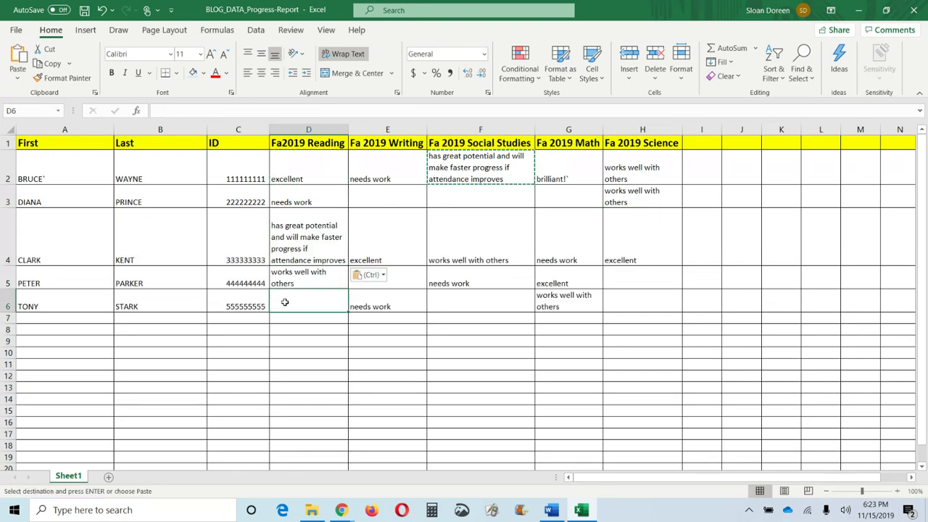
click(393, 283)
key(ctrl+v)
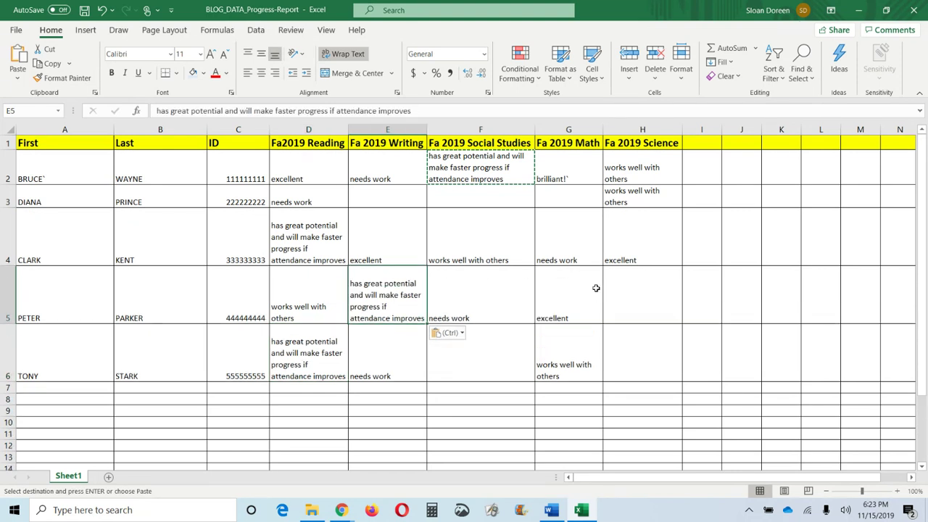
click(568, 198)
key(ctrl+v)
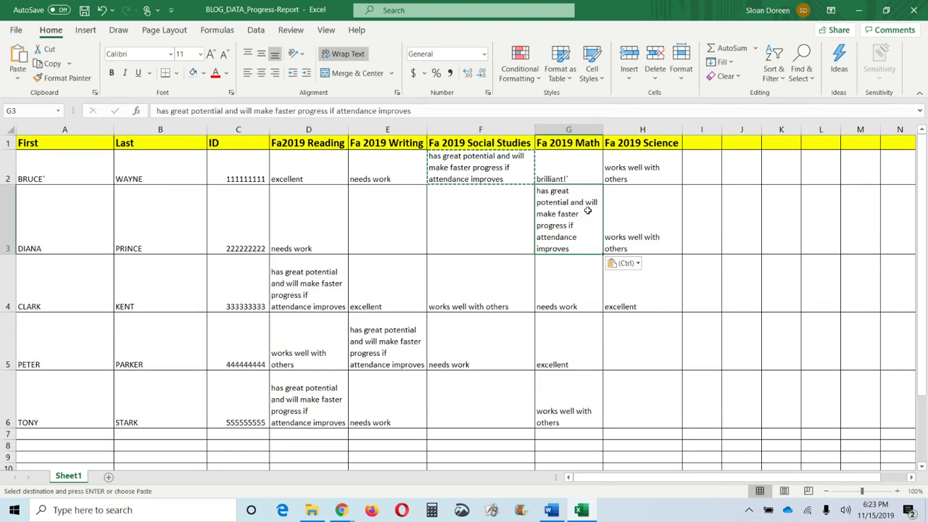
click(635, 344)
key(ctrl+v)
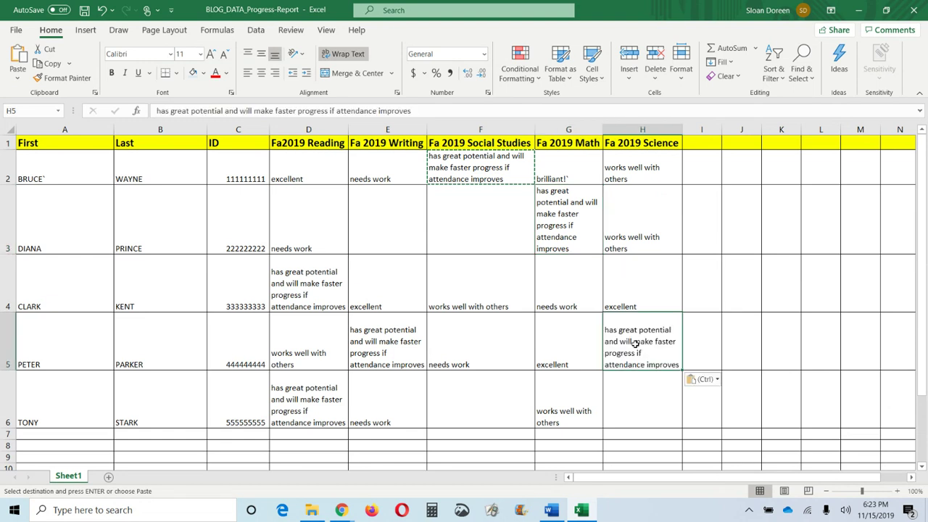
click(626, 409)
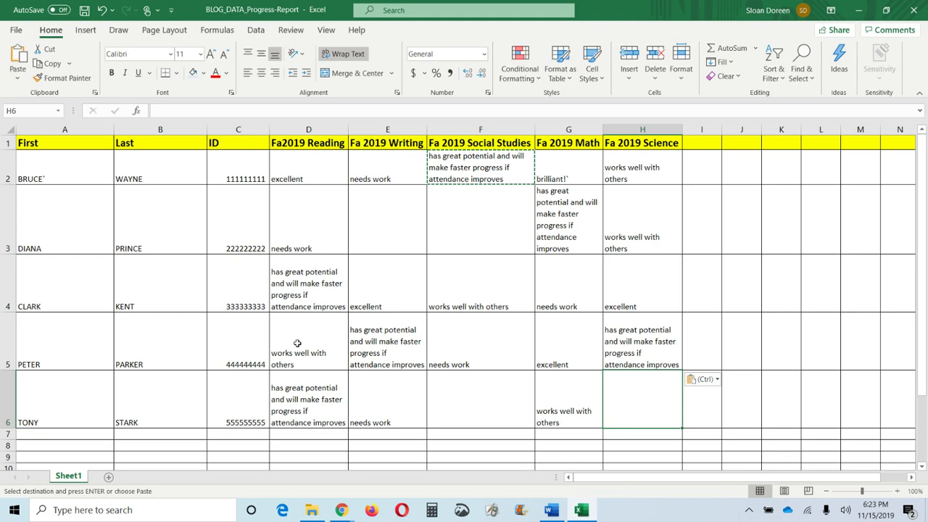
Step: Extend the Reading comment in D5 to read "works well with others; needs to work on penmanship"
click(312, 362)
double_click(312, 362)
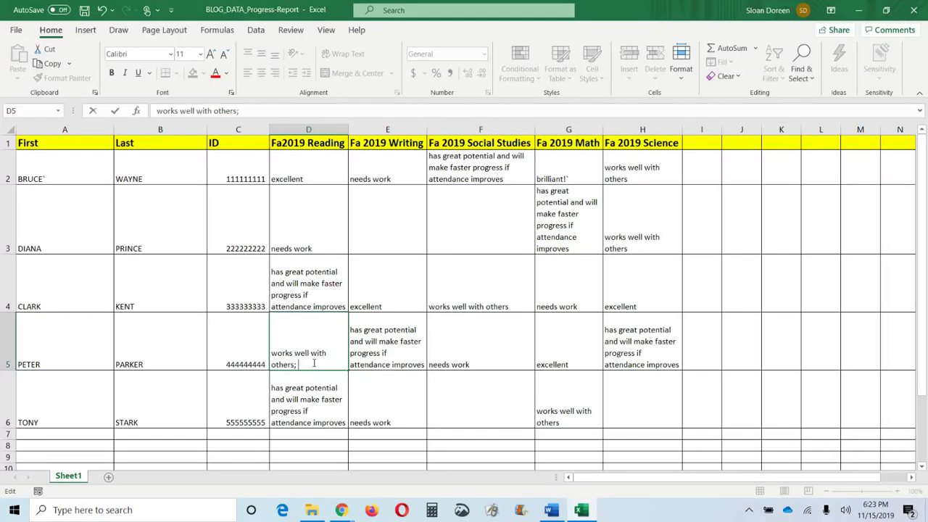
text(needs to work on permanship)
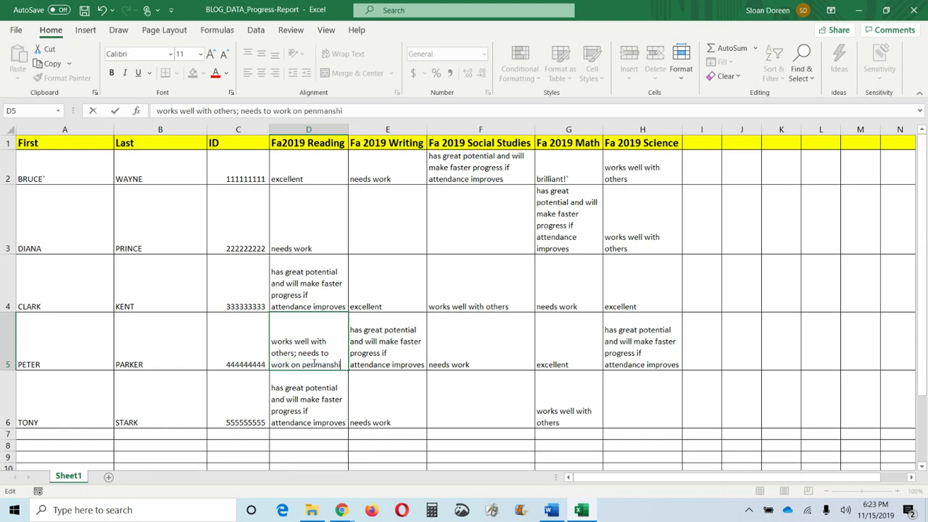
key(Return)
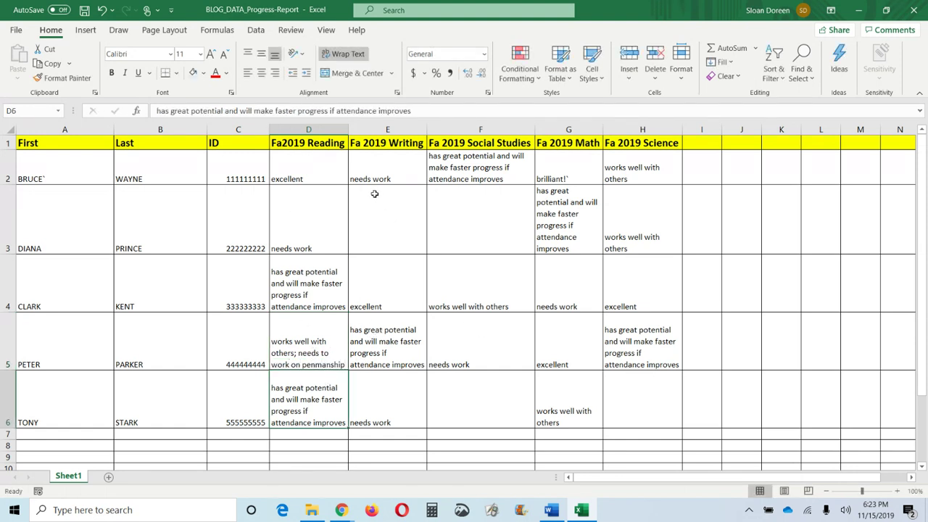
Step: Copy the "has great potential and will make faster progress if attendance improves" comment from D4 into the empty Writing cell E3
click(470, 400)
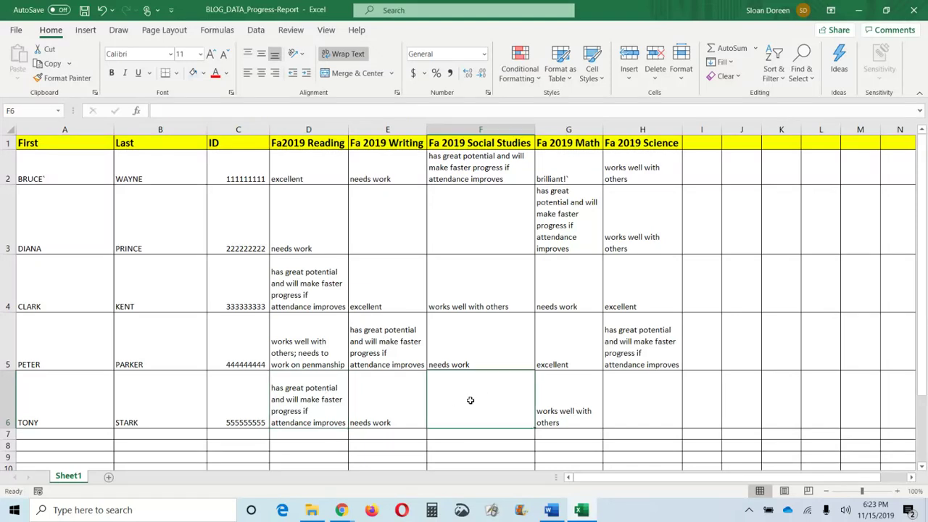
click(388, 212)
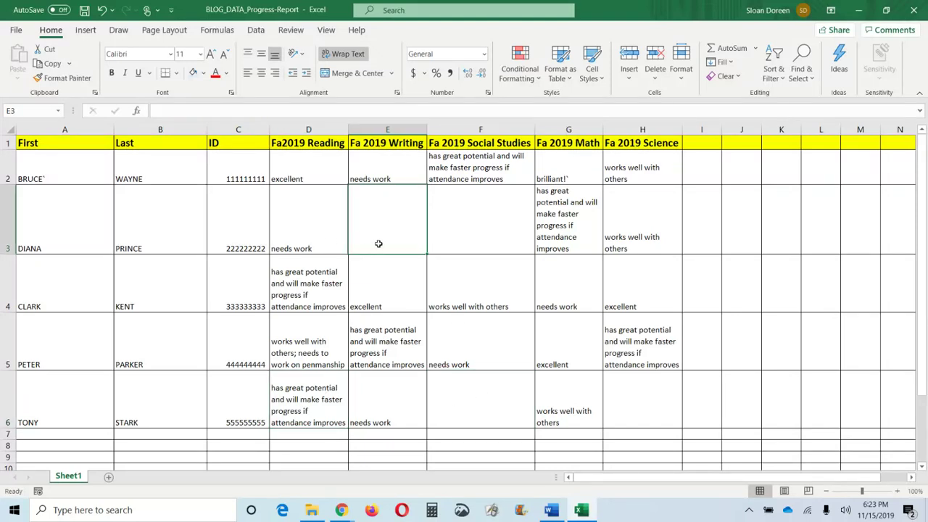
click(321, 283)
key(ctrl+c)
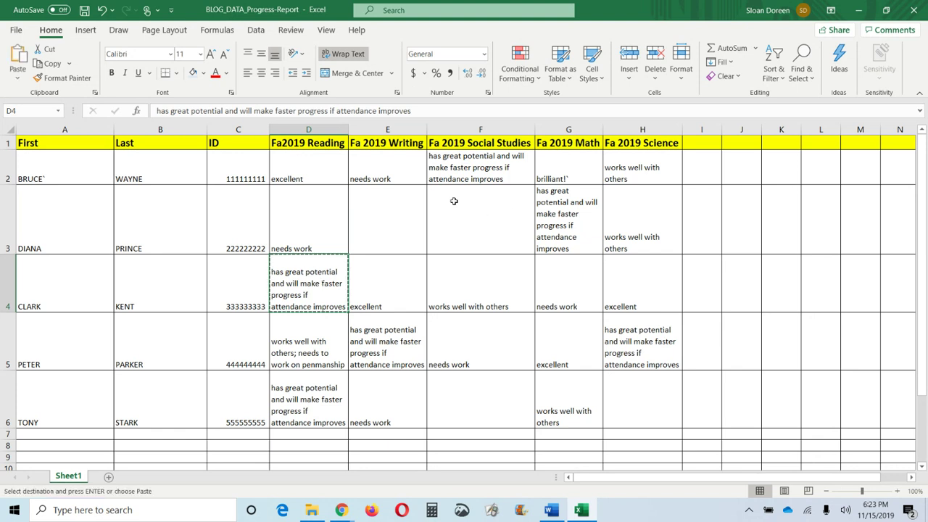
click(359, 228)
key(ctrl+v)
key(ctrl)
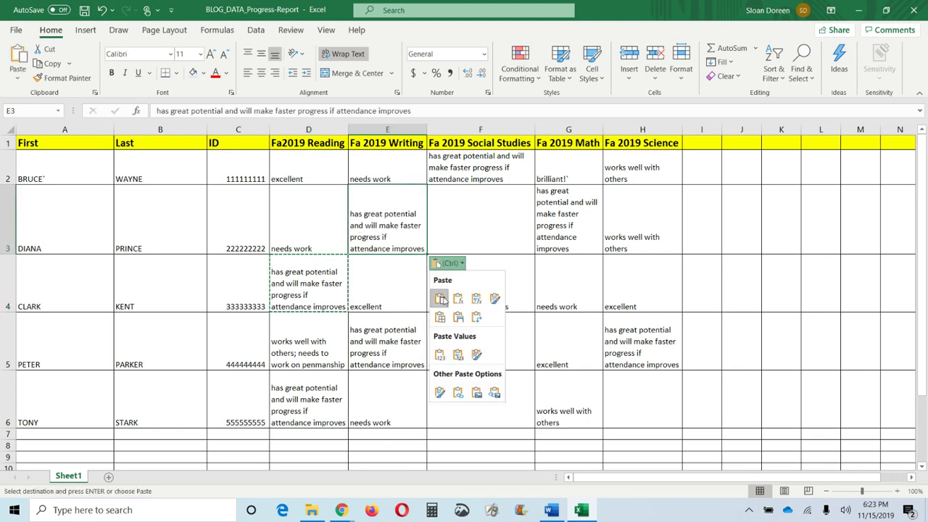
click(471, 305)
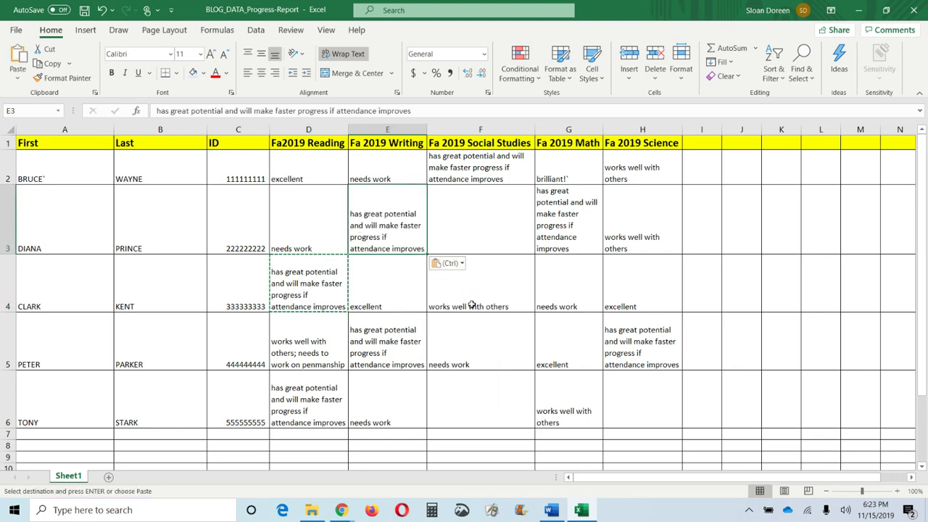
Step: Paste the copied "has great potential" comment into the remaining empty cells F6, F3 and H6, and save the workbook
click(467, 395)
key(ctrl+v)
click(462, 219)
key(ctrl+v)
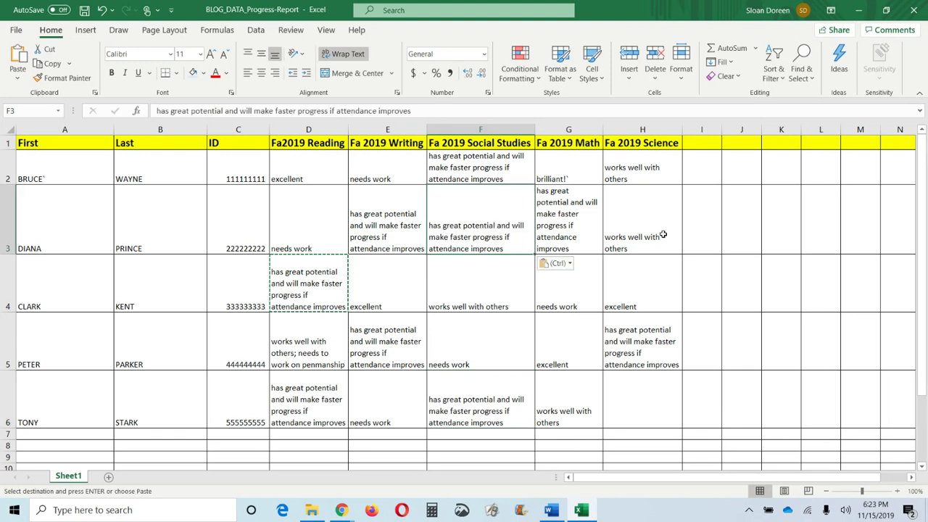
click(619, 403)
key(ctrl+v)
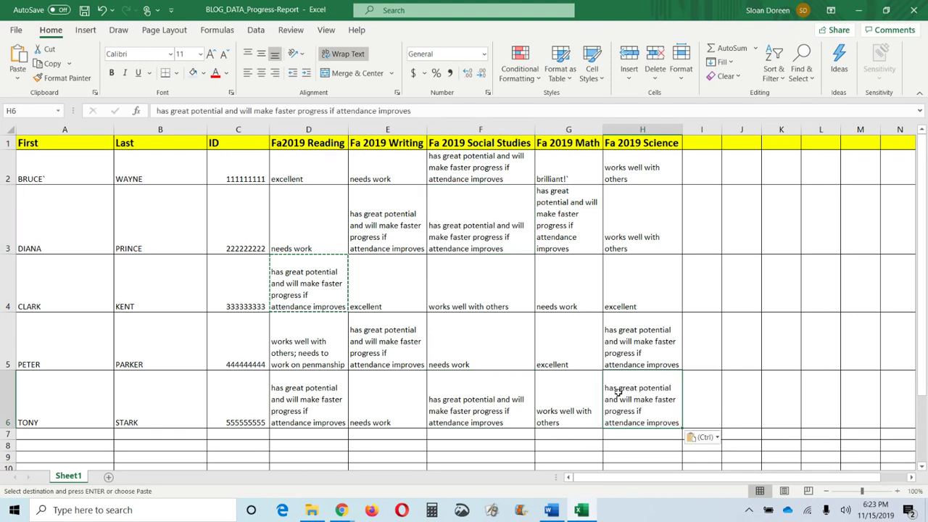
click(736, 258)
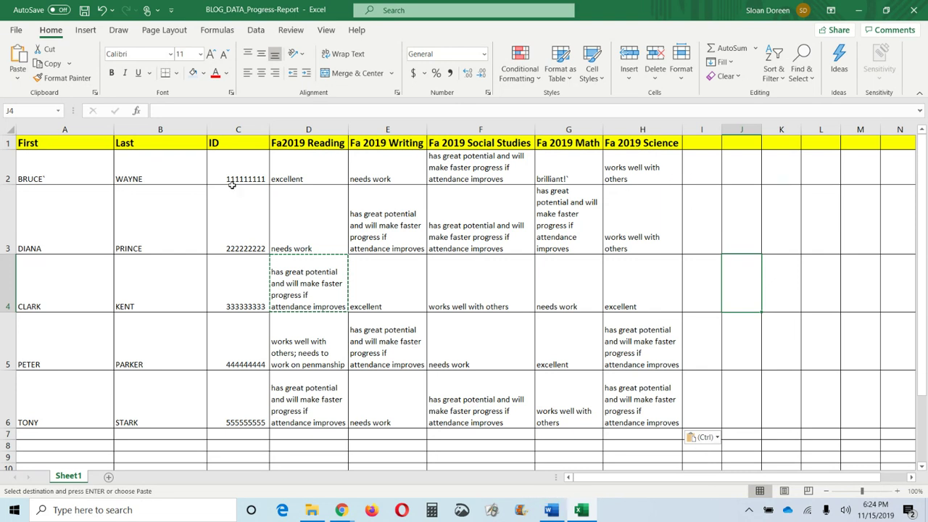
click(84, 11)
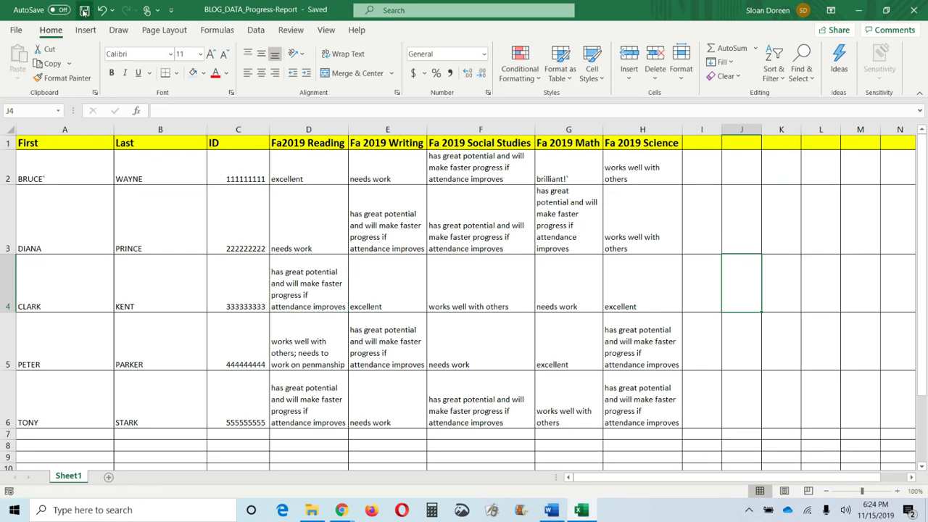
Step: Switch to the progress report document in Word and start a mail merge of the Letters type
click(550, 511)
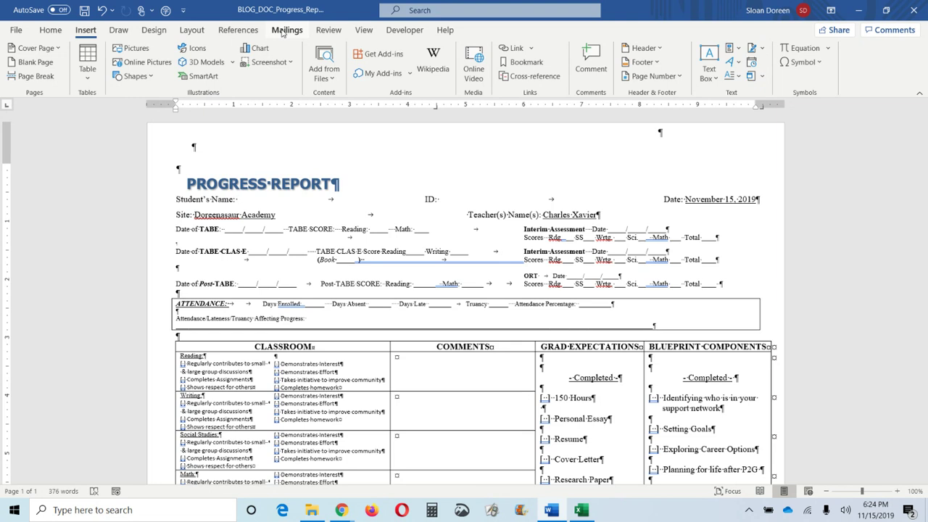
click(285, 32)
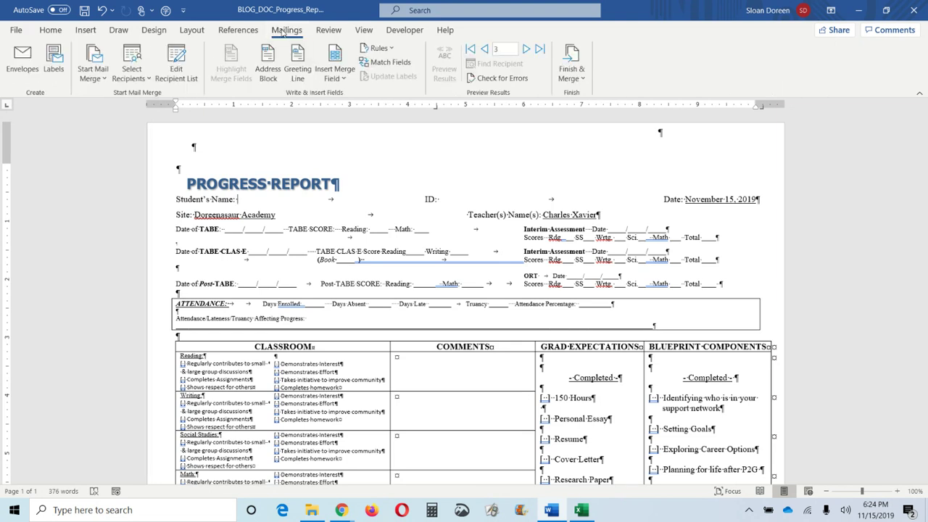
click(96, 83)
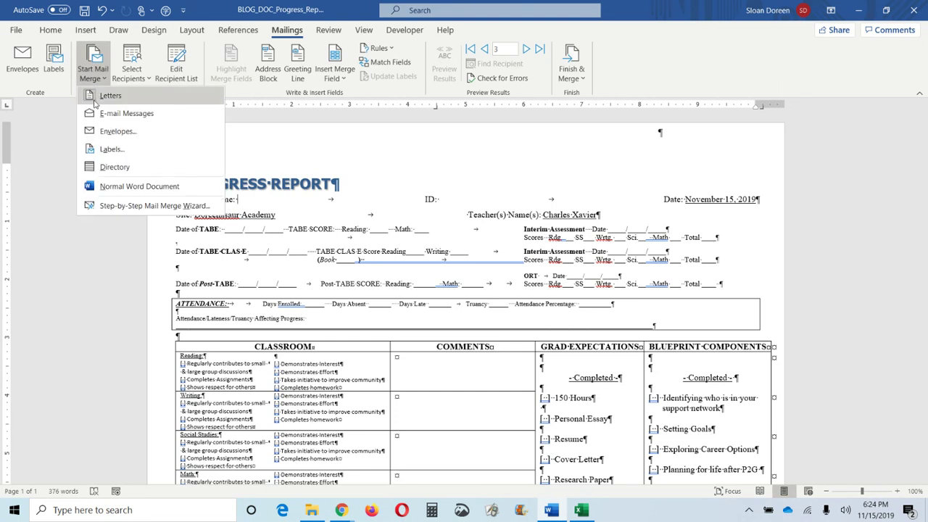
click(94, 99)
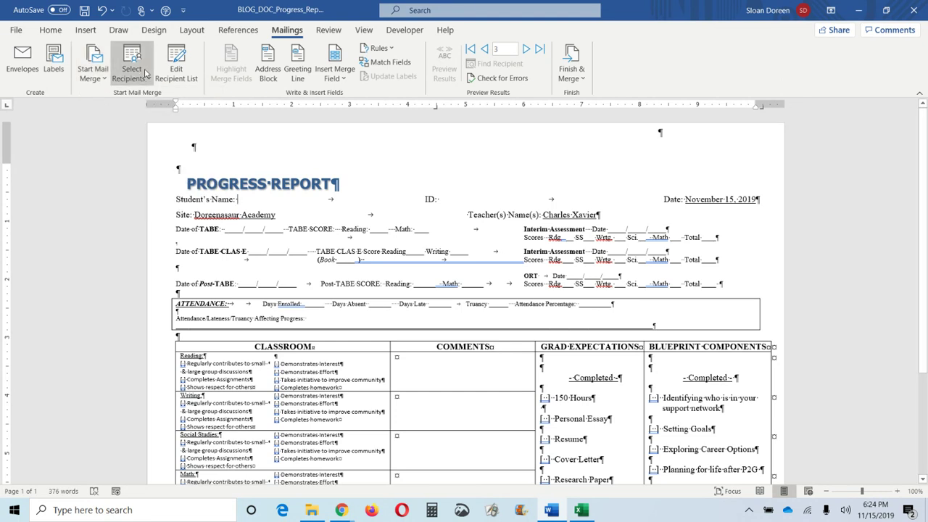
Step: Connect the existing list BLOG_DATA_Progress-Report from the Teacher_Tech folder as the merge recipients, using the Sheet1$ table
click(146, 77)
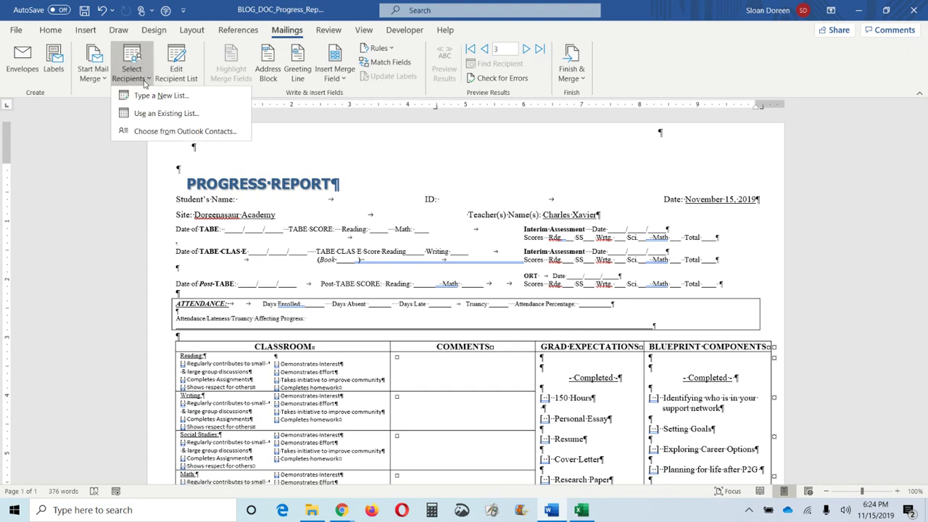
click(142, 118)
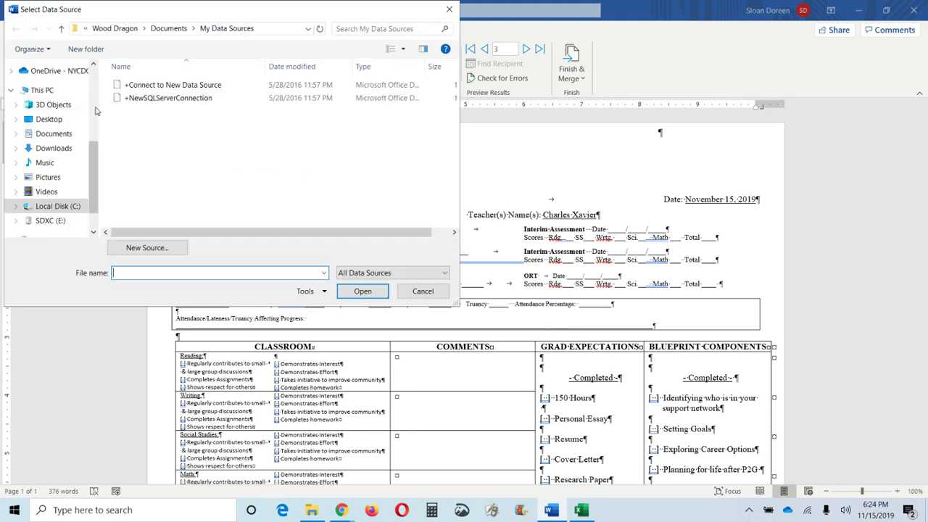
scroll(95, 110, up, 4)
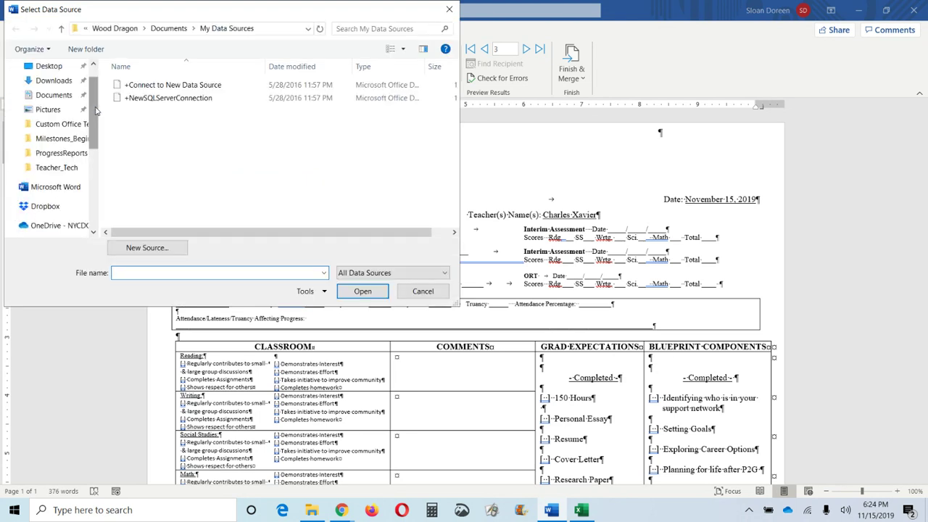
click(44, 169)
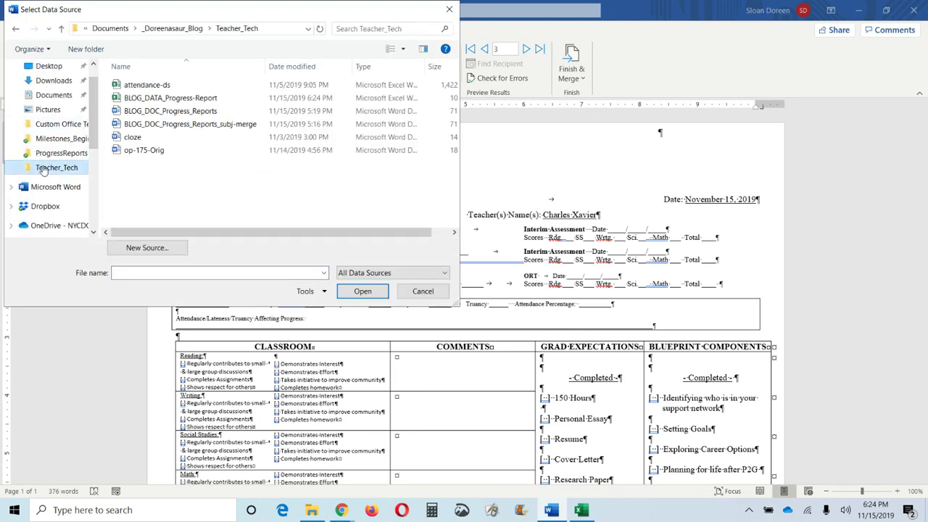
click(144, 98)
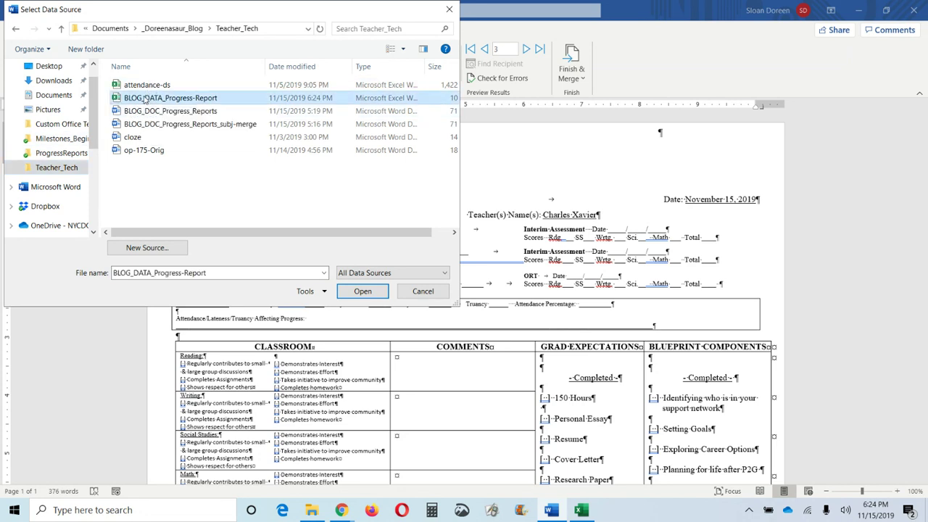
double_click(144, 98)
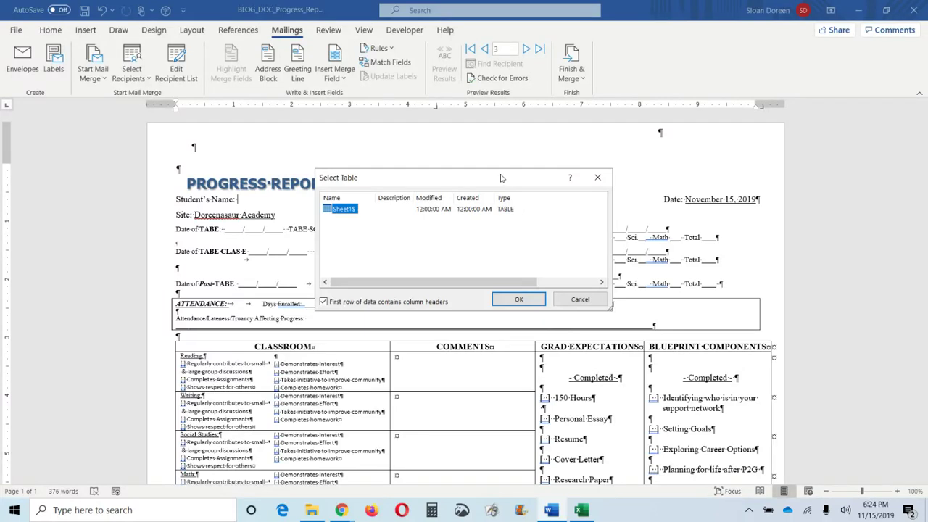
click(519, 300)
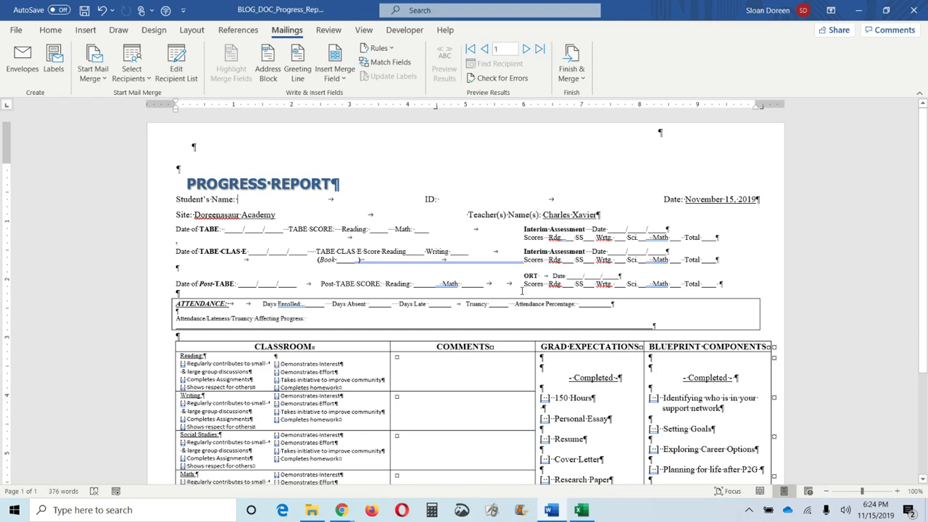
Step: Insert the First and Last merge fields after Student's Name, and the ID merge field after the ID label
click(346, 81)
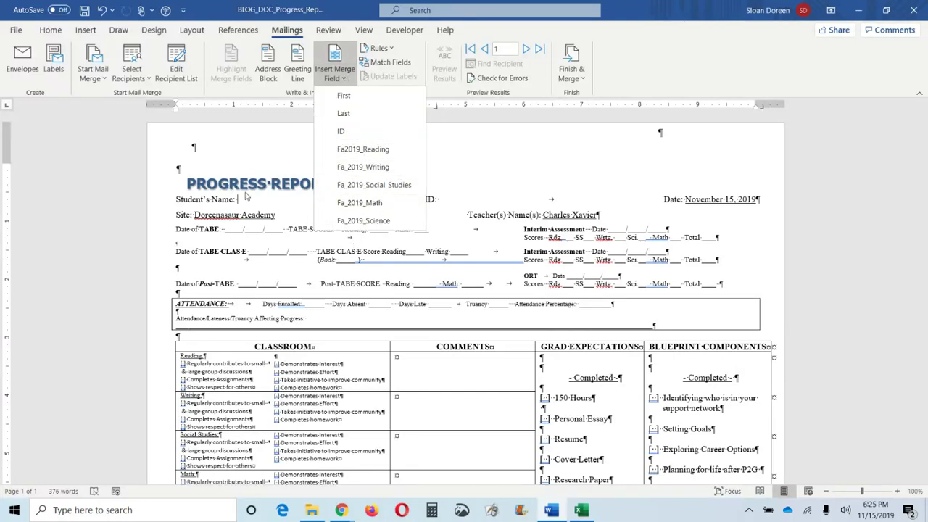
key(Escape)
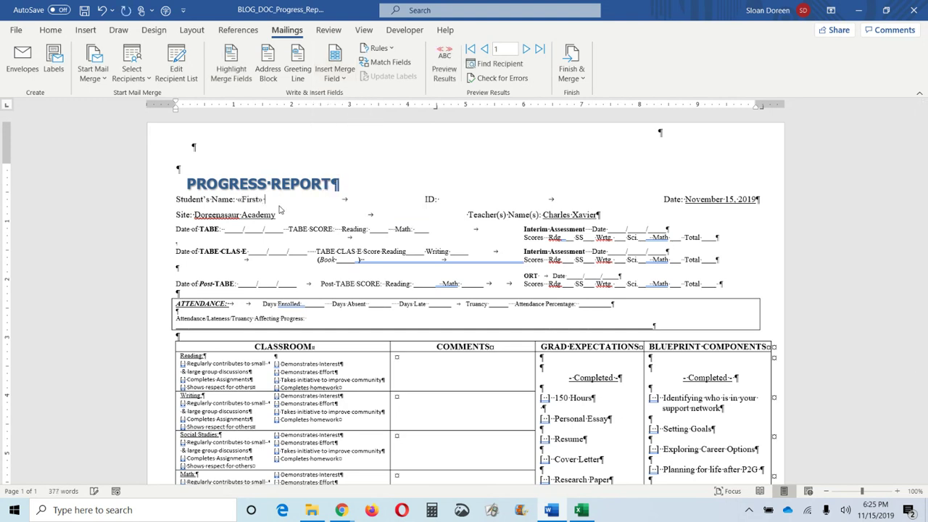
click(334, 74)
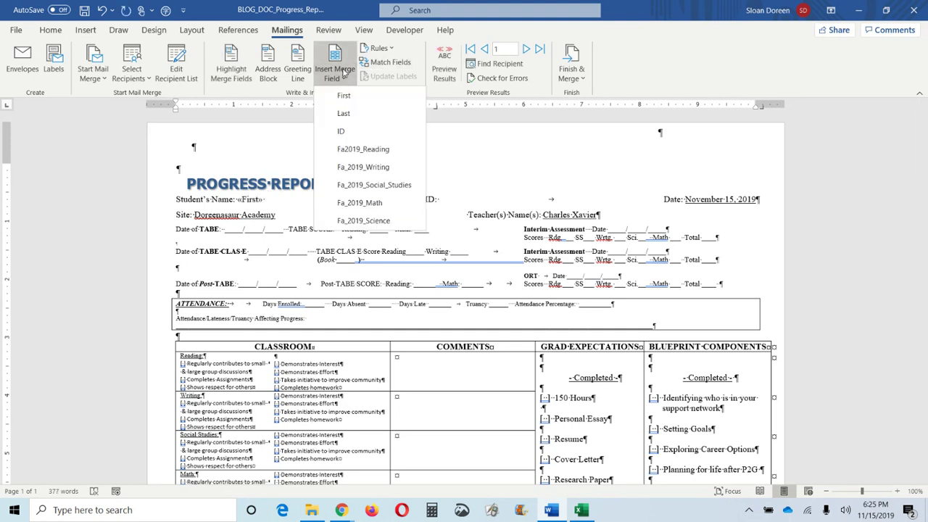
click(347, 114)
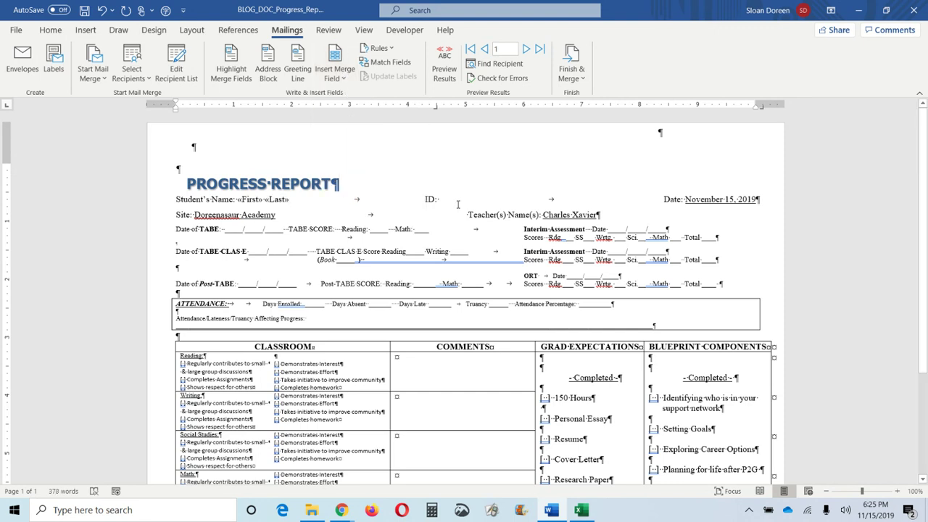
click(334, 72)
click(341, 133)
Step: Insert the Fa2019_Reading and Fa_2019_Writing merge fields in the Comments cells of the Reading and Writing rows
click(462, 381)
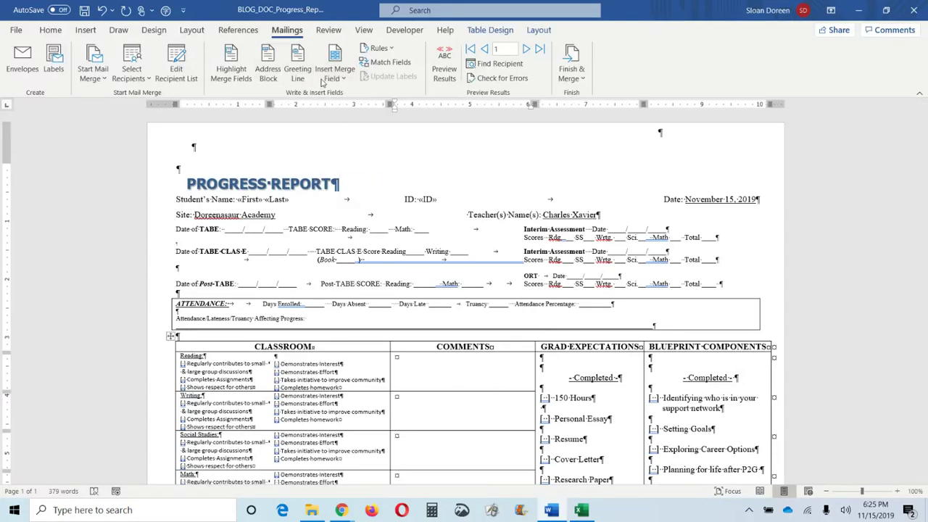
click(334, 73)
click(363, 150)
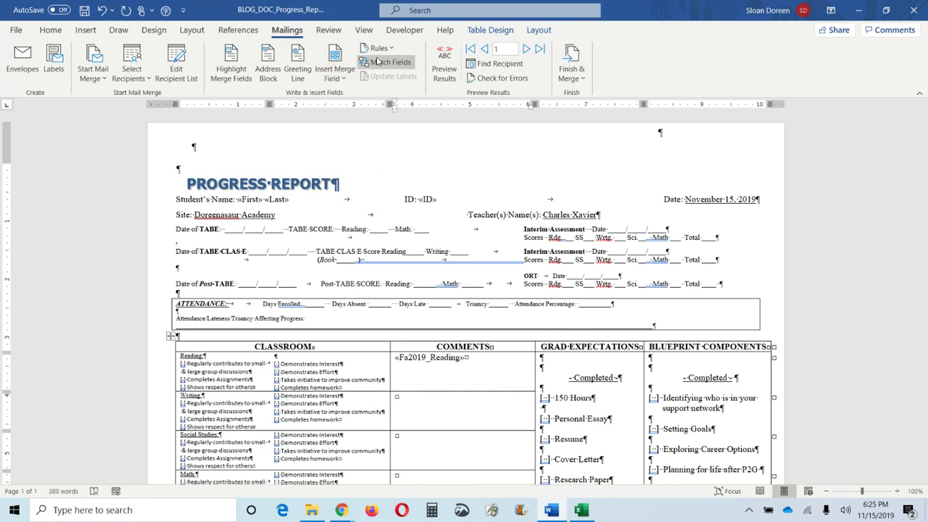
click(339, 59)
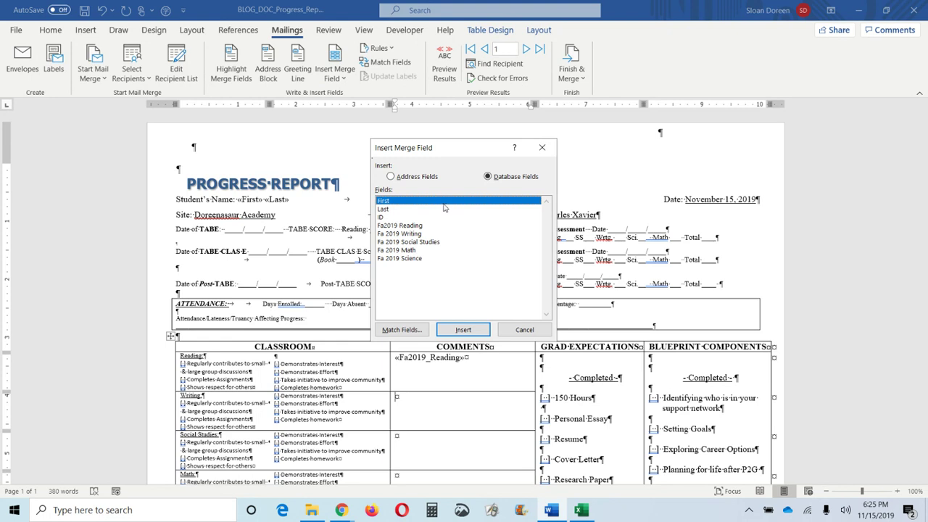
click(415, 234)
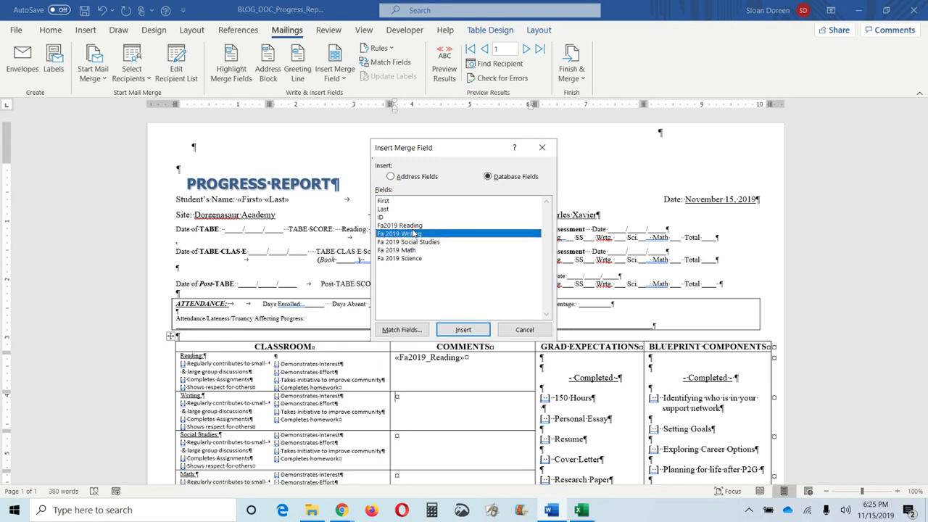
click(463, 330)
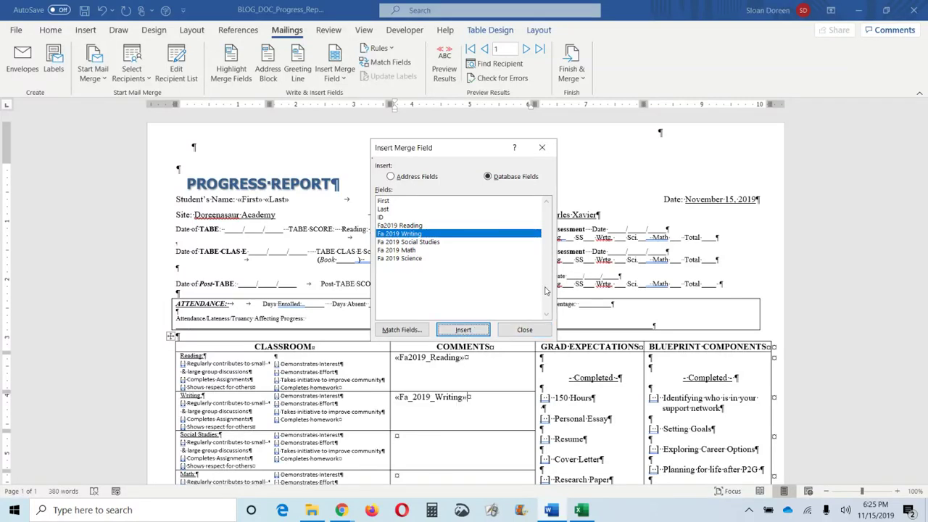
click(525, 332)
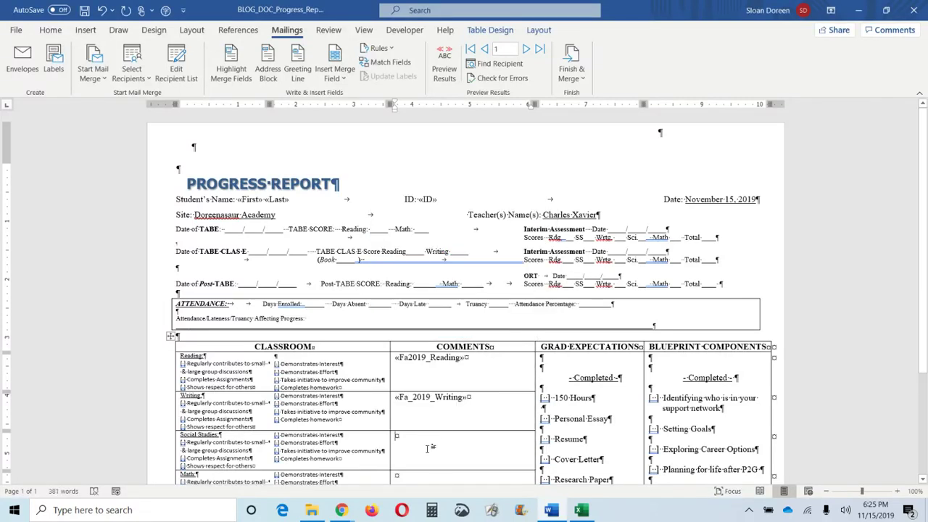
Step: Insert the Fa_2019_Social_Studies, Fa_2019_Math and Fa_2019_Science merge fields in their matching Comments cells, and save the document
click(335, 75)
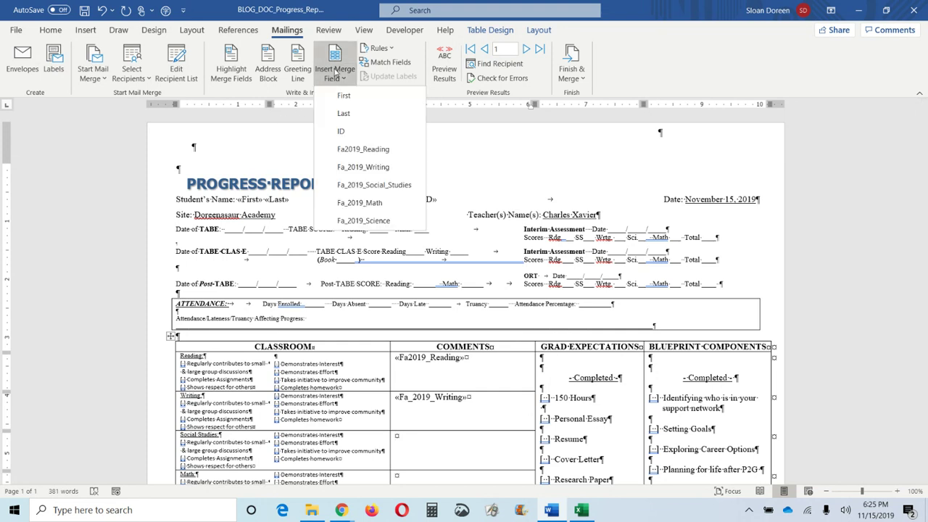
click(344, 188)
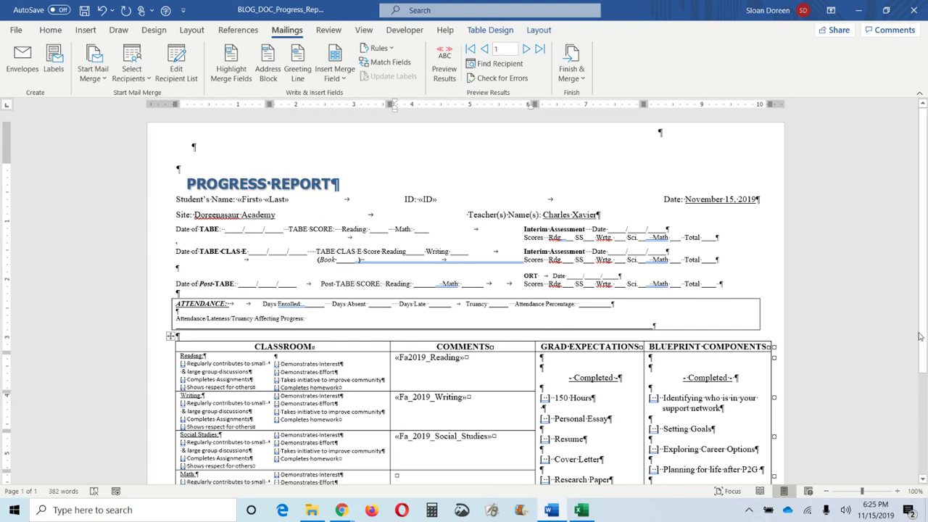
scroll(919, 335, down, 4)
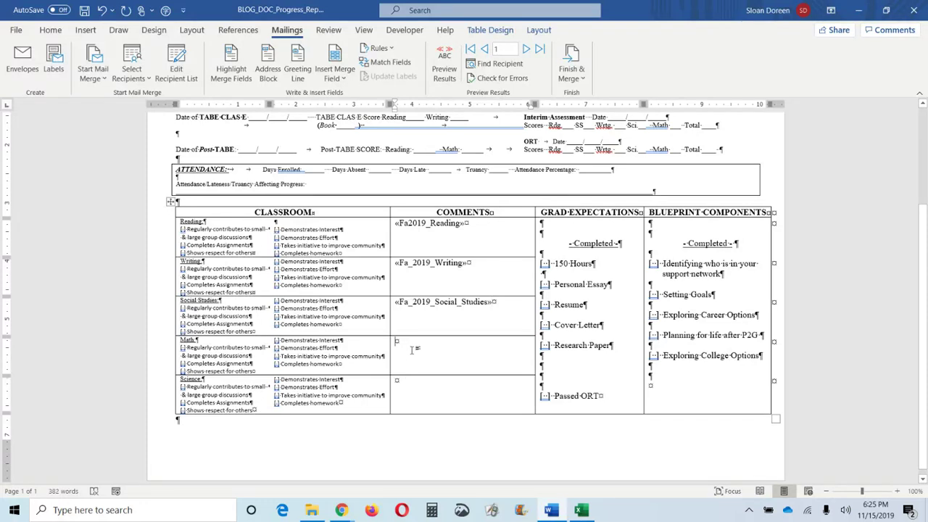
click(347, 78)
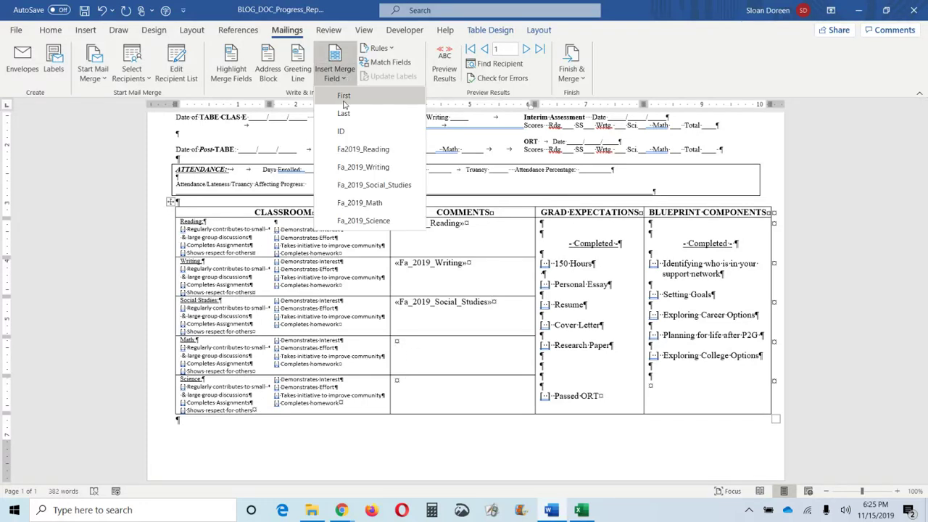
click(351, 204)
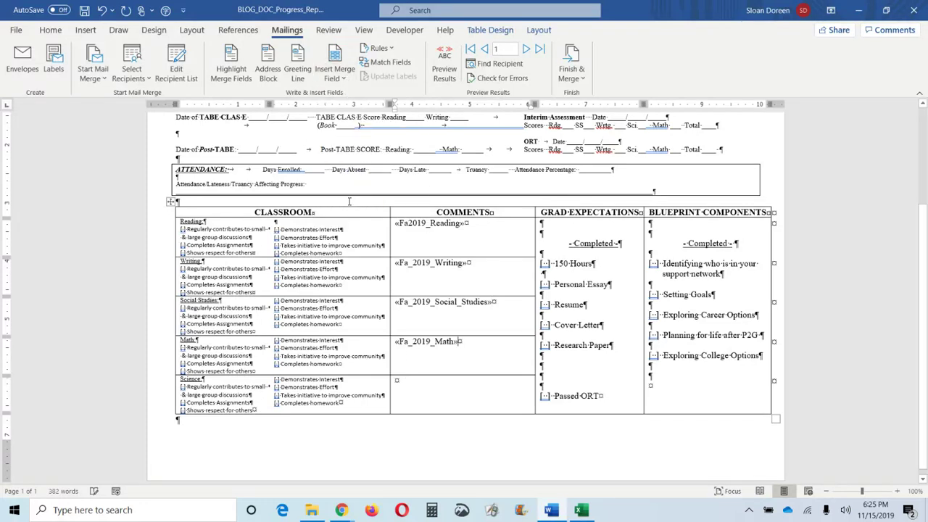
click(402, 379)
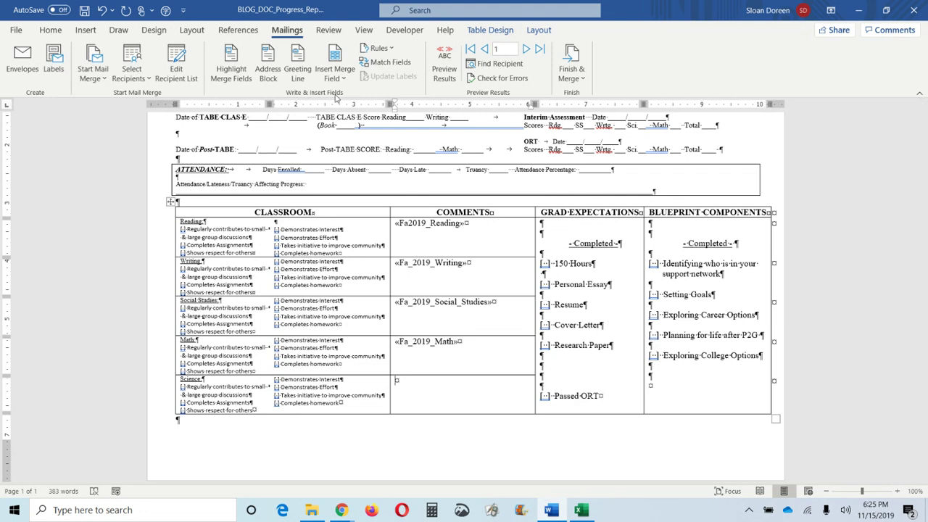
click(341, 79)
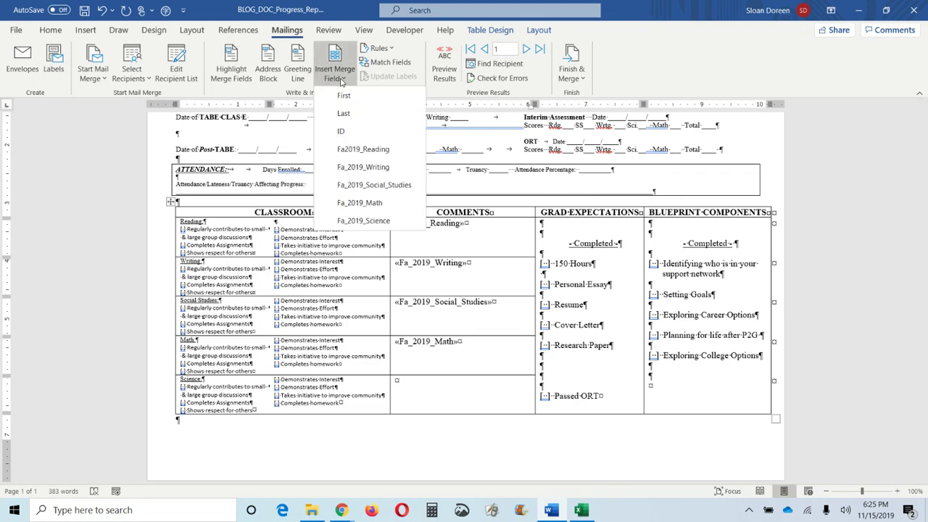
click(353, 220)
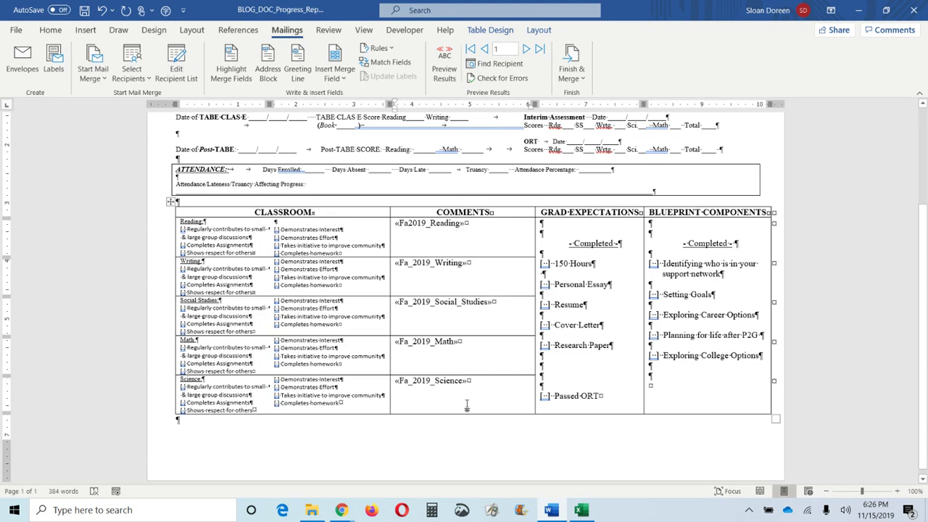
click(84, 11)
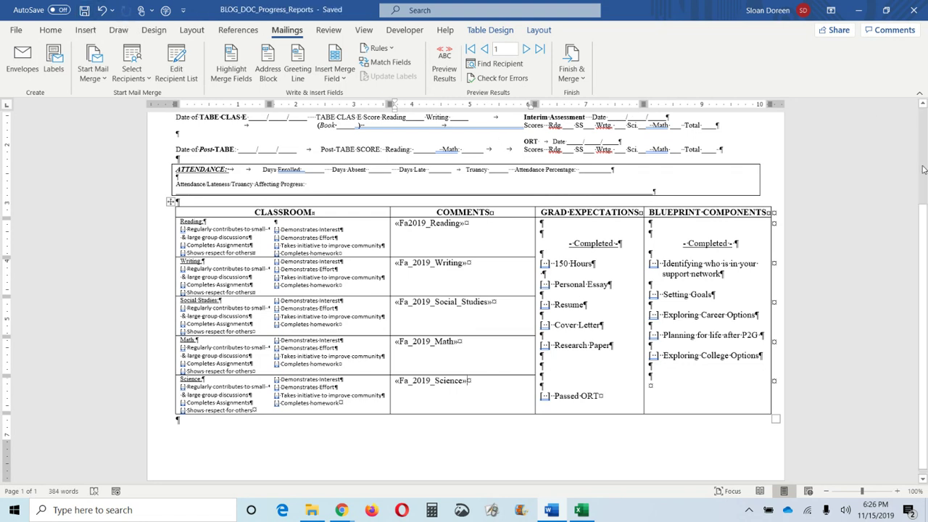
Step: Preview the merged report for the first record, and switch back to showing the merge fields
scroll(923, 169, up, 3)
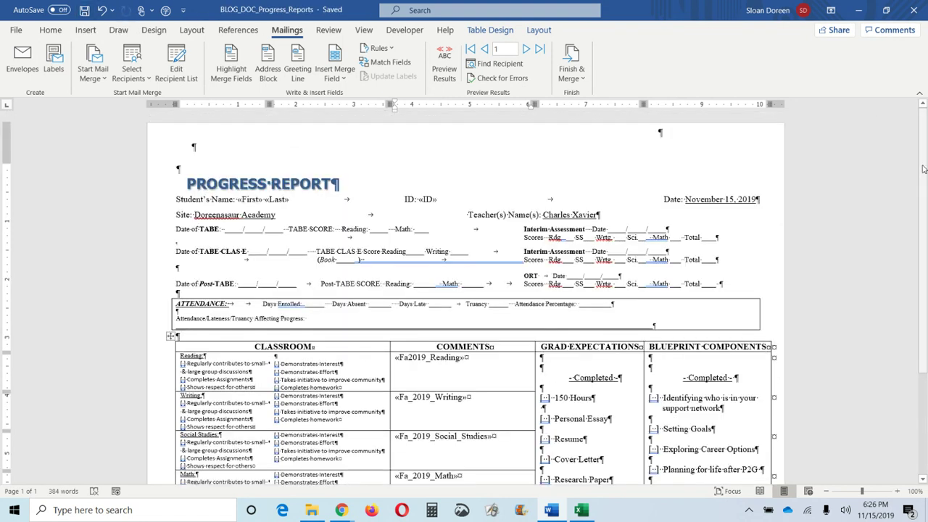
click(444, 69)
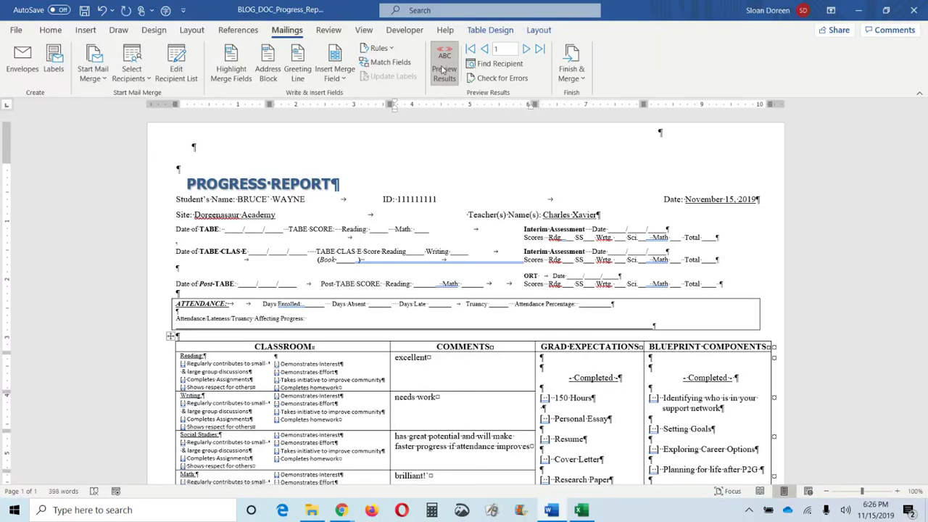
click(445, 69)
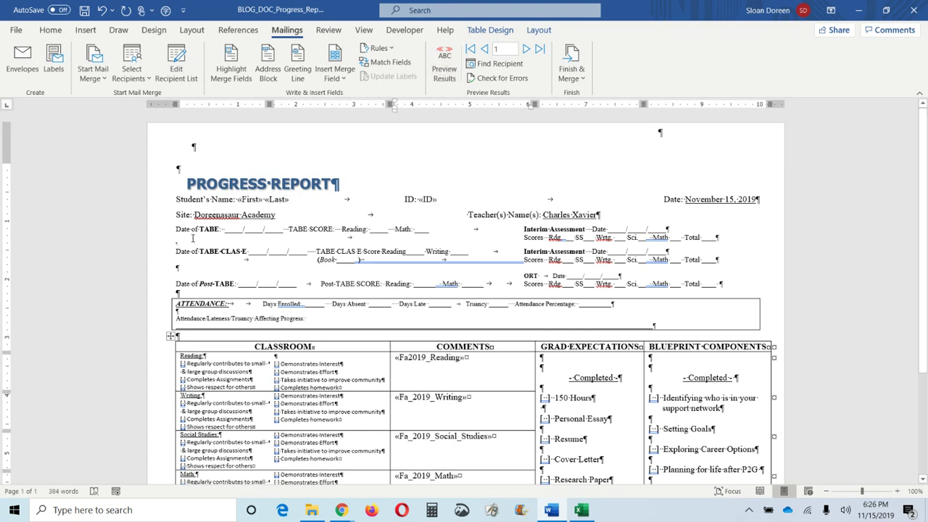
Step: Underline the ID merge field and the First and Last merge fields in the report header
click(419, 200)
click(434, 197)
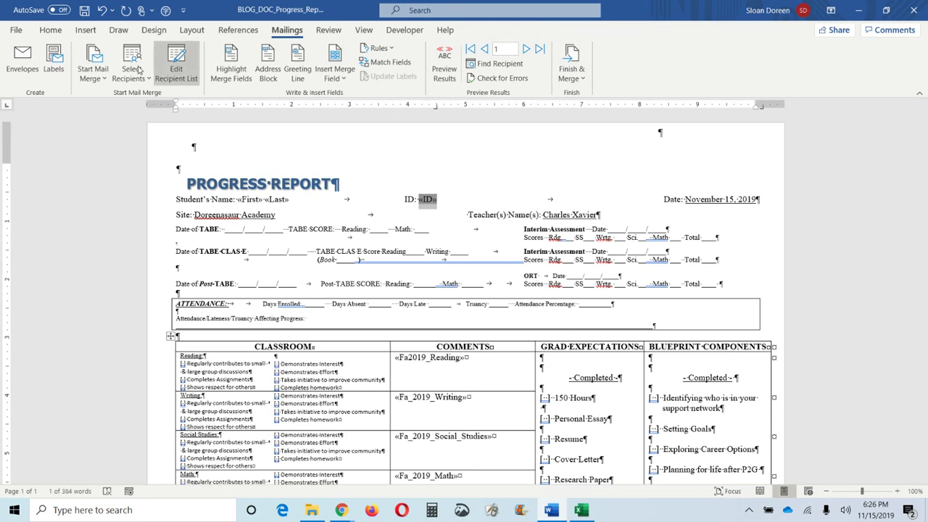
click(50, 32)
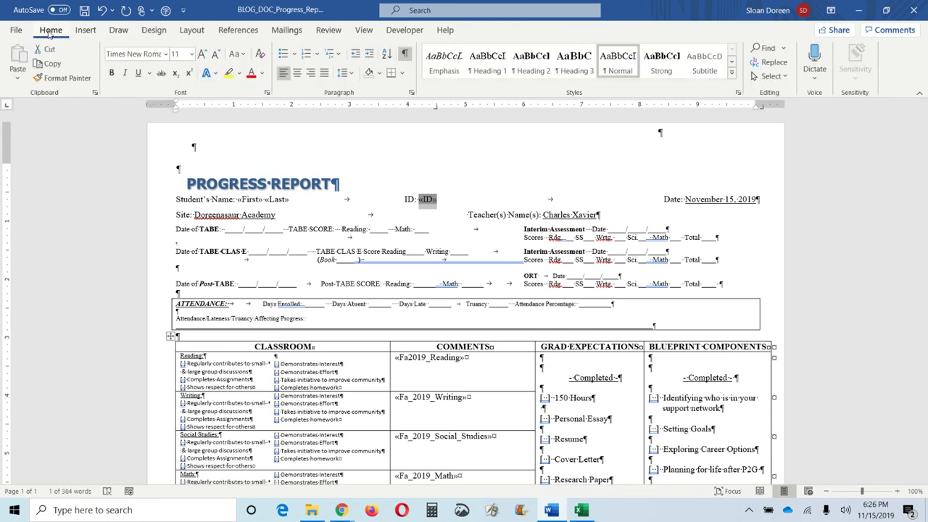
click(138, 75)
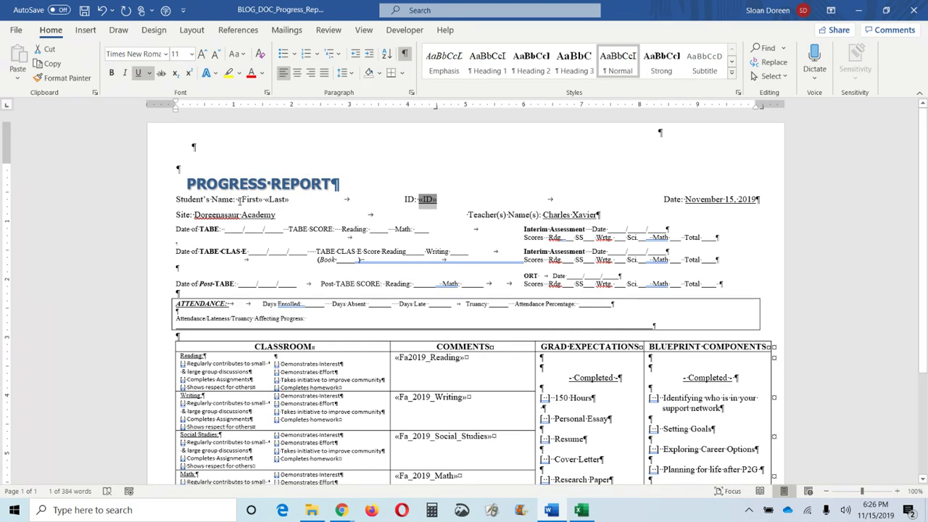
drag(238, 200, 290, 200)
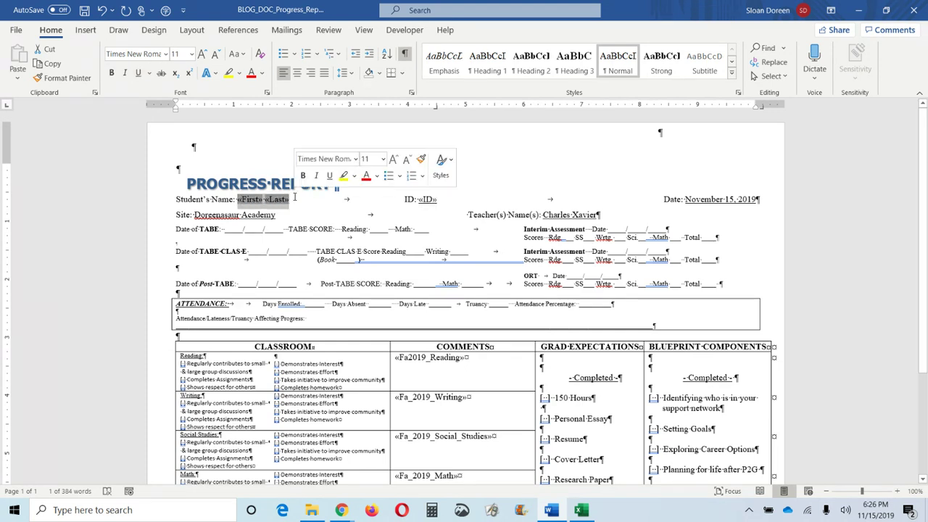
click(137, 73)
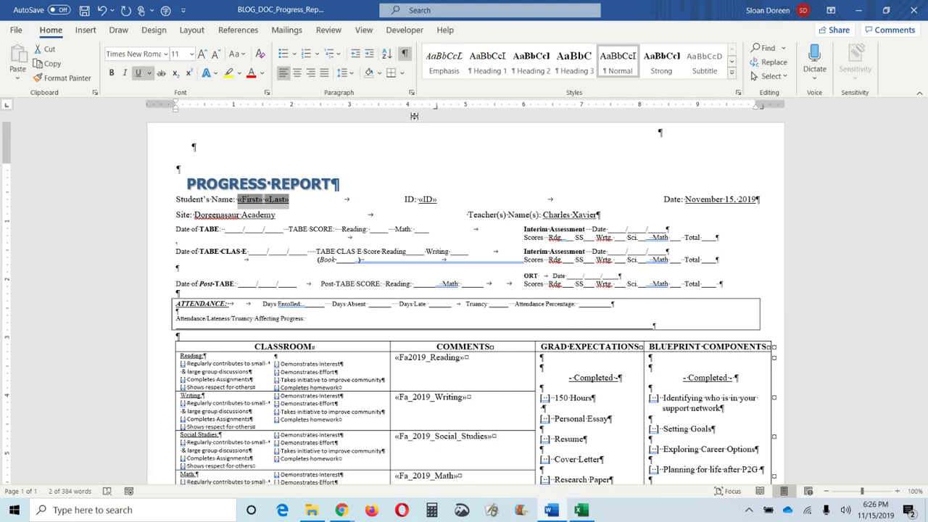
click(495, 133)
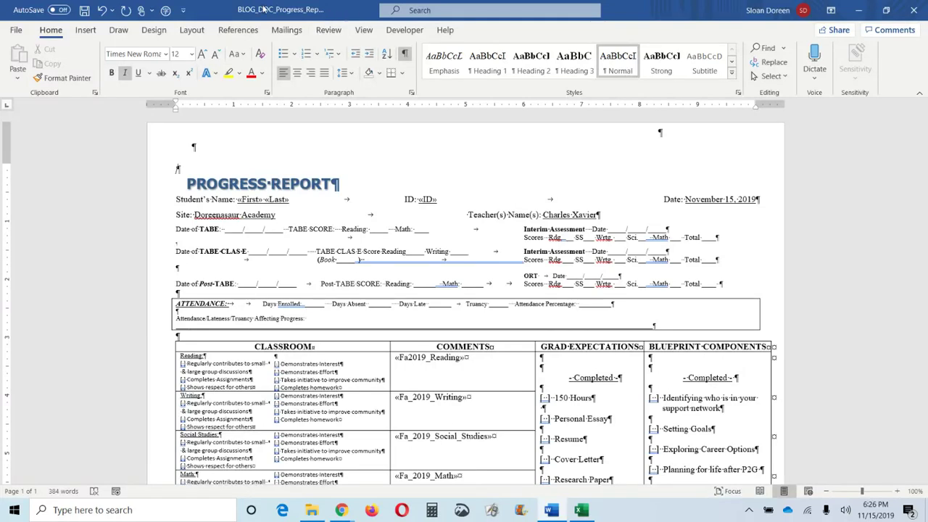
Step: Preview the merged reports for records 1, 2, 3 and the last record, and turn the preview off
click(282, 34)
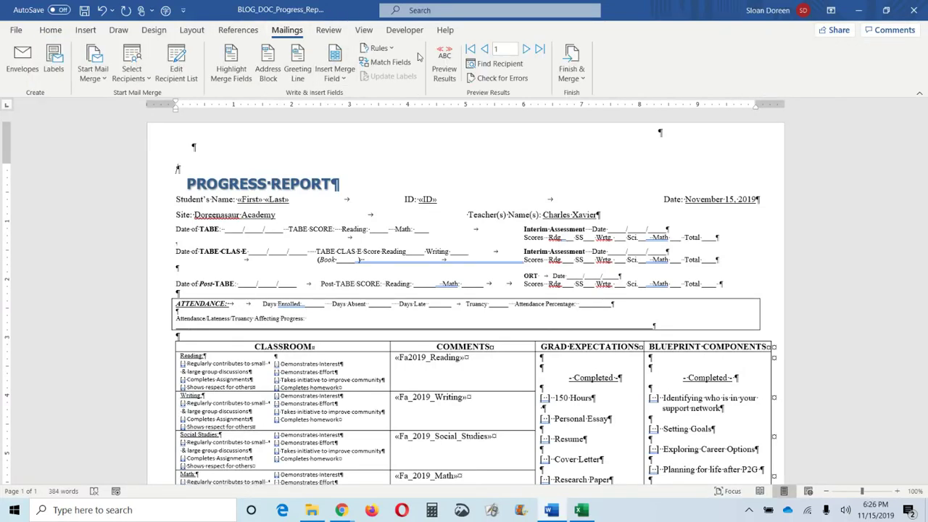
click(444, 68)
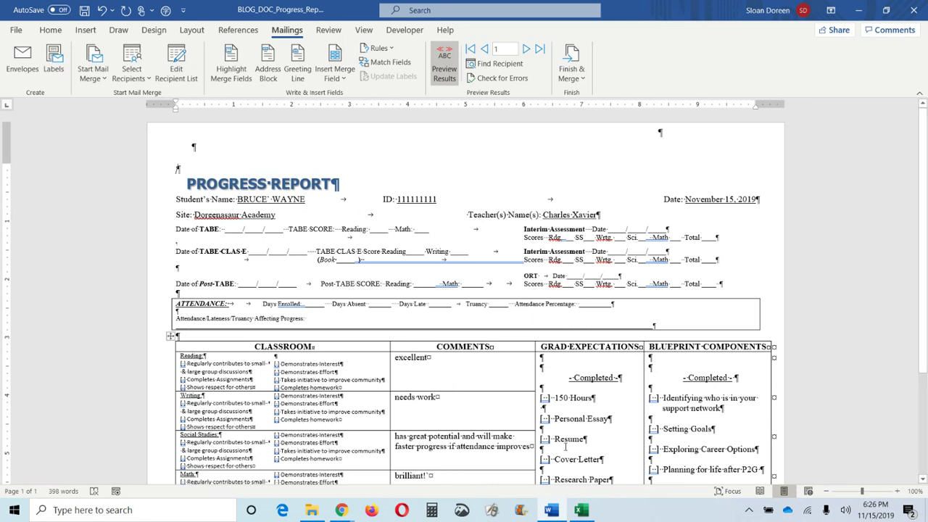
click(527, 48)
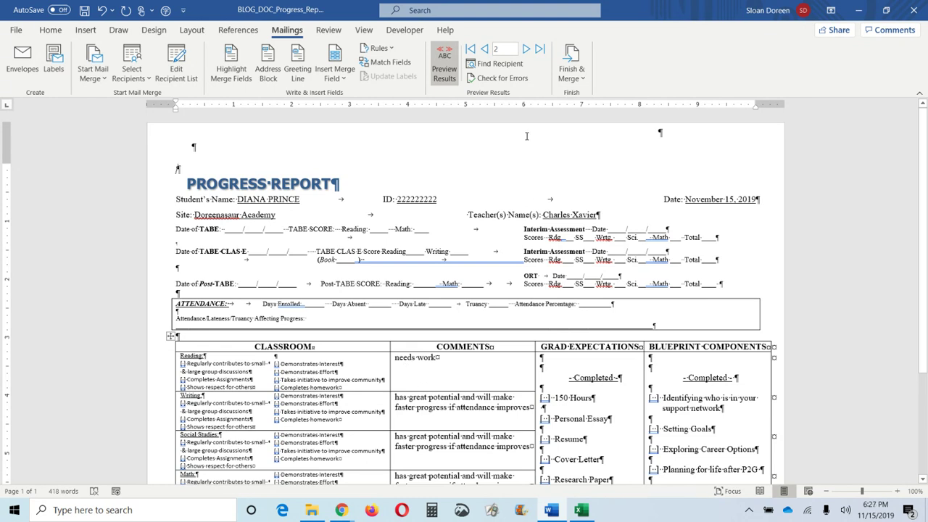
click(527, 48)
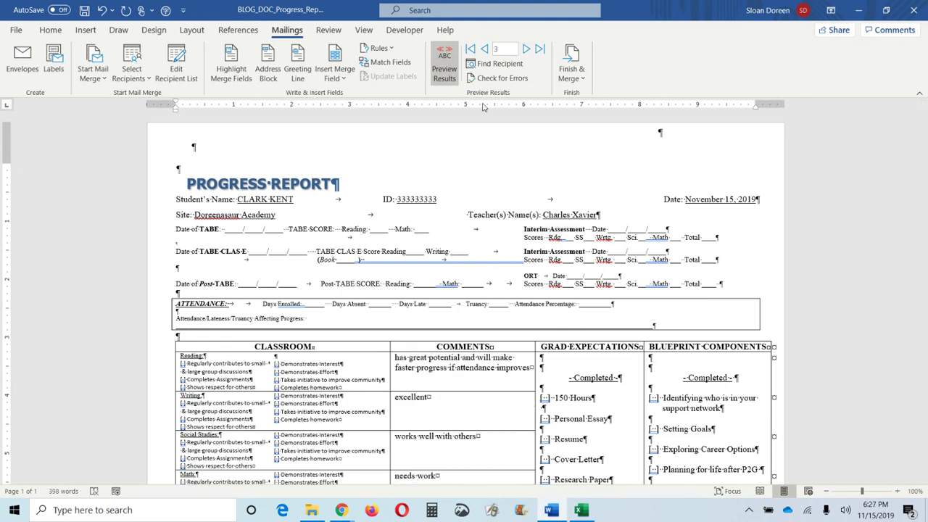
click(539, 49)
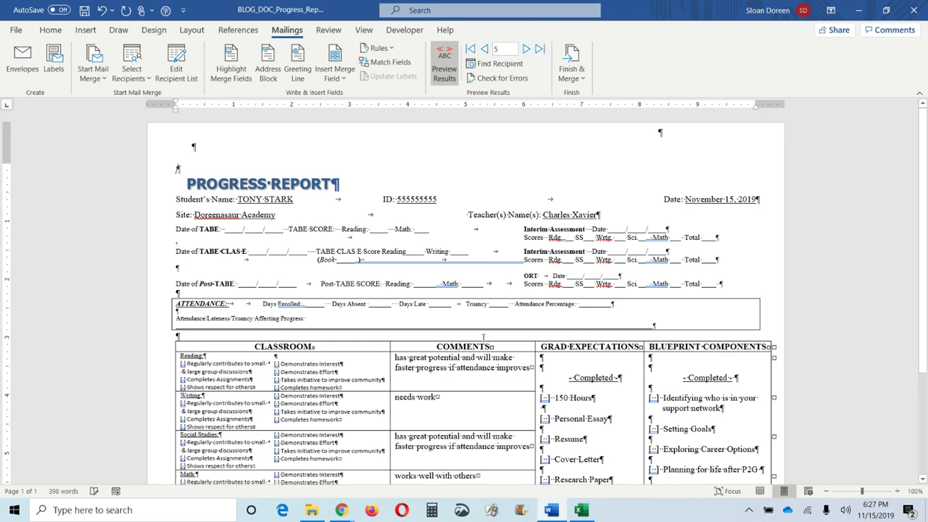
click(445, 69)
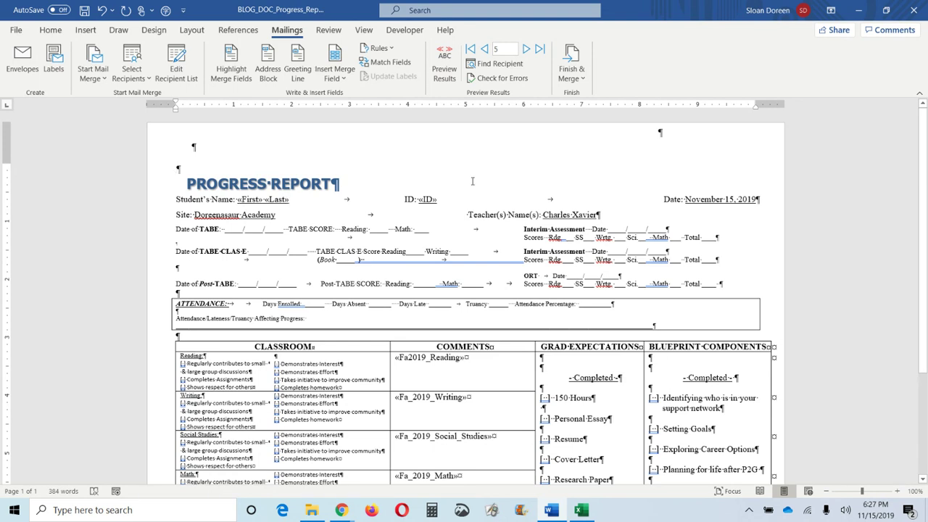
Step: Merge all records into a new document of individual progress reports and look through the merged pages
click(579, 78)
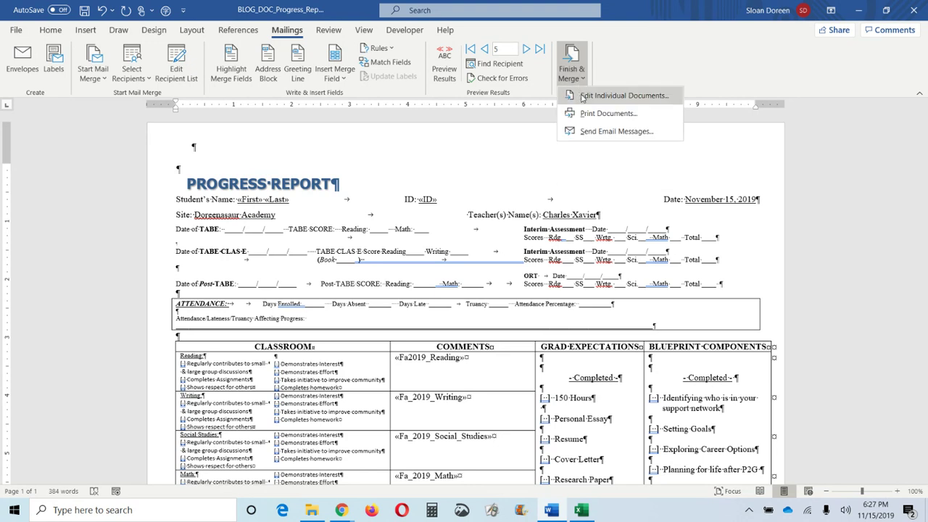
click(582, 95)
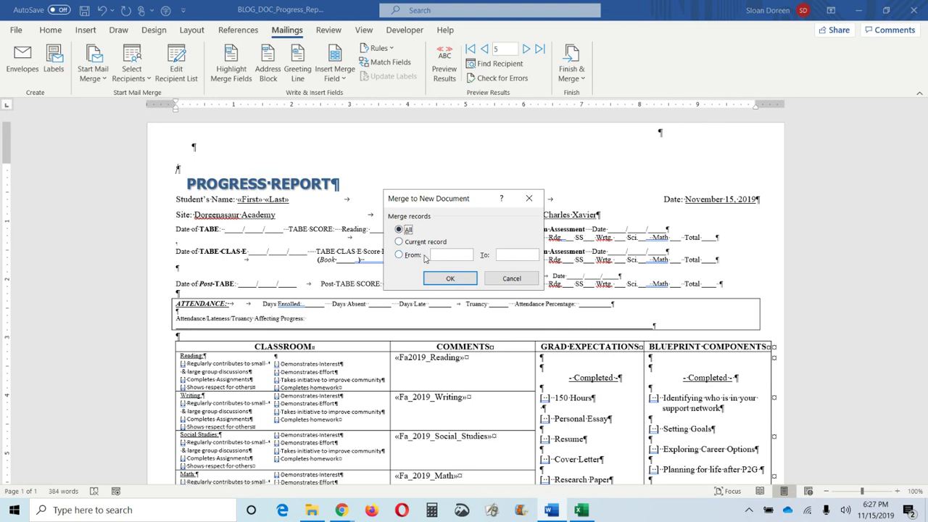
click(450, 280)
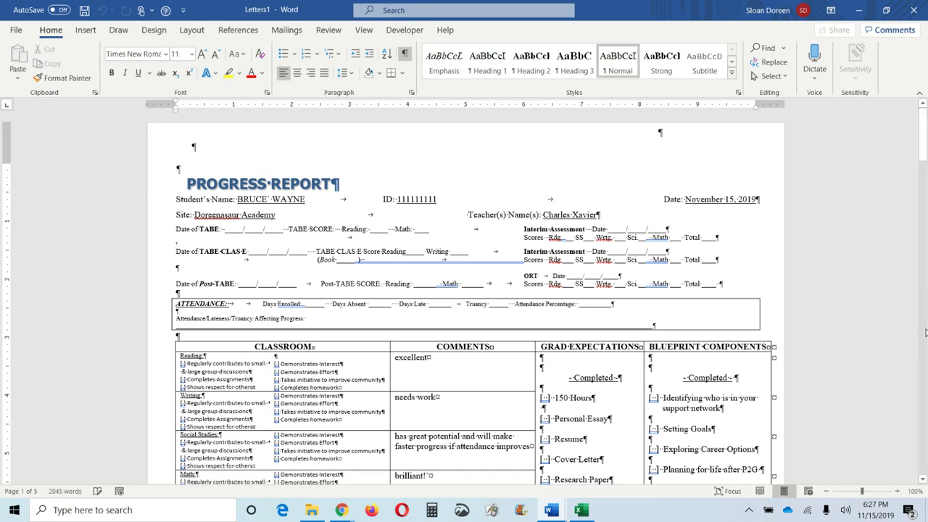
scroll(926, 335, down, 15)
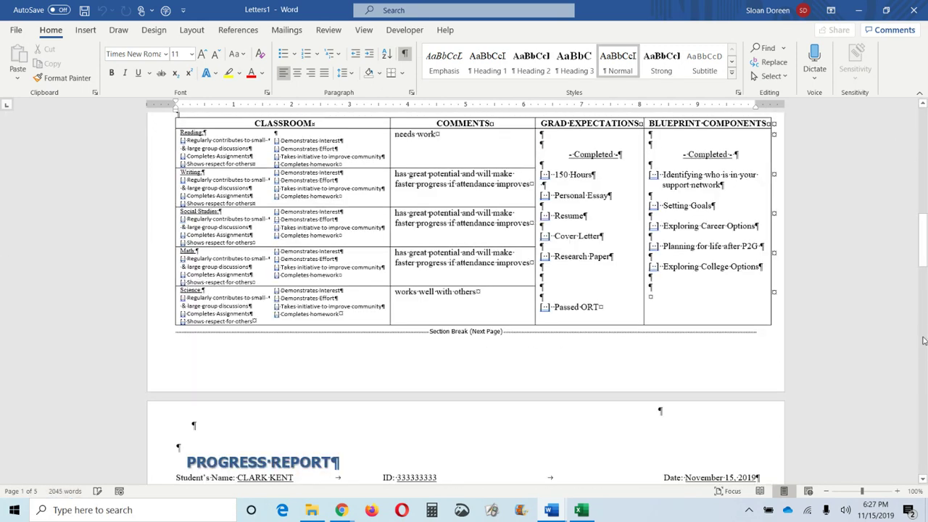
scroll(924, 340, down, 8)
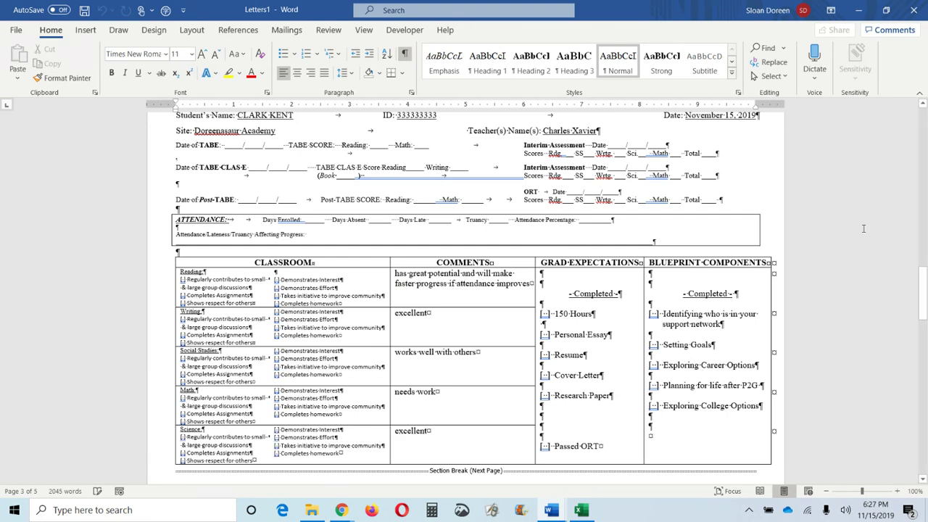
scroll(925, 386, down, 8)
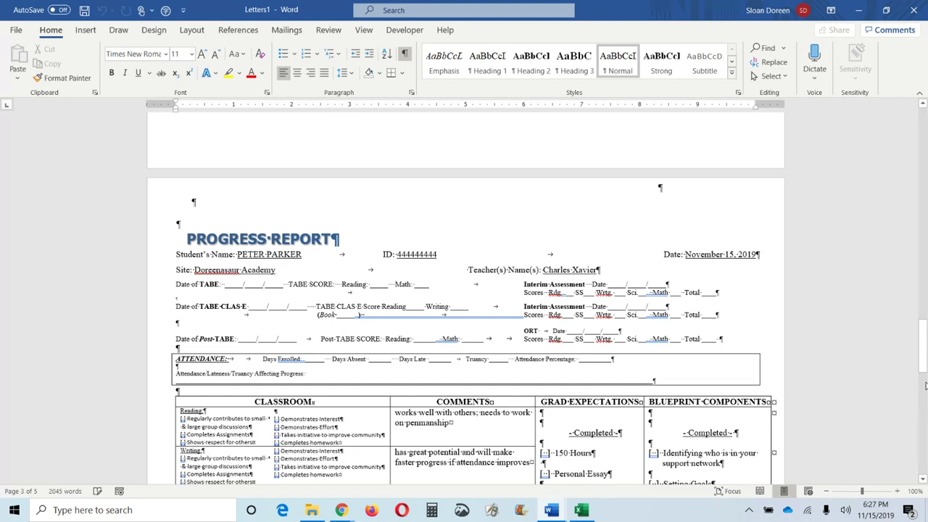
scroll(925, 386, down, 8)
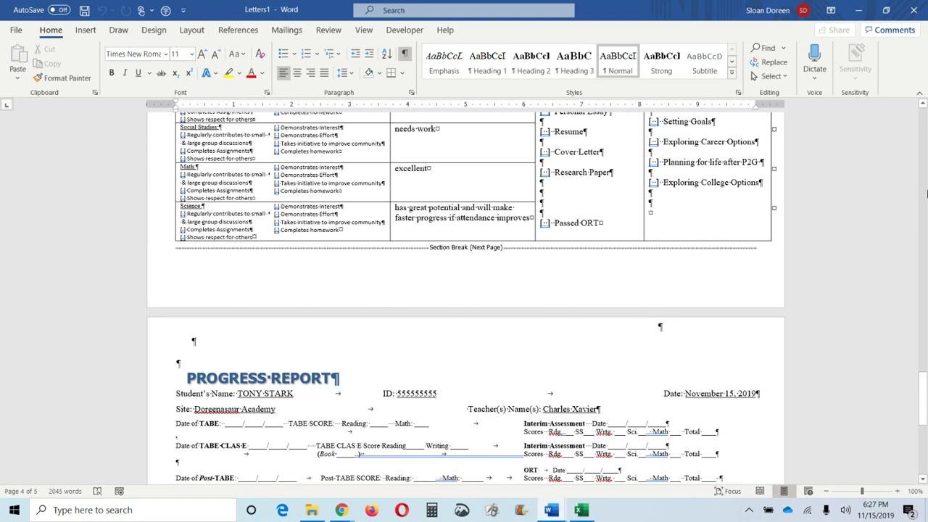
click(84, 11)
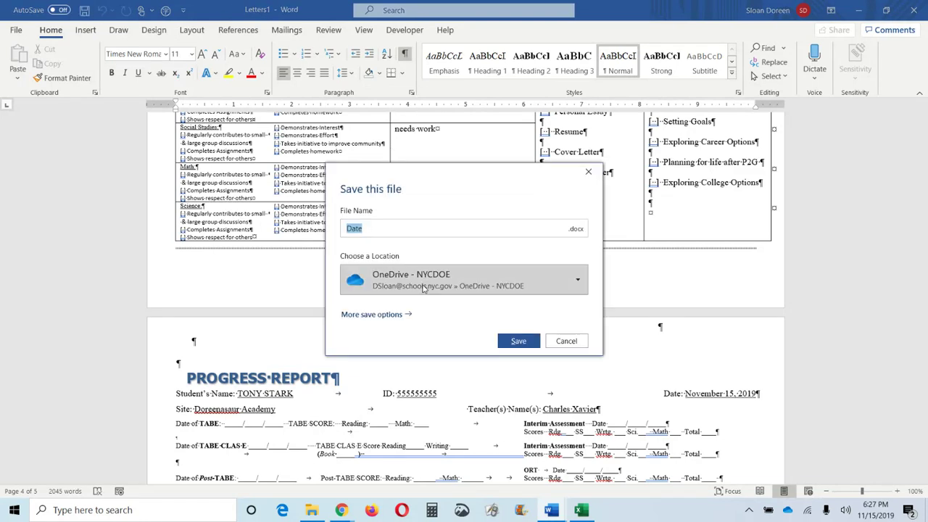
click(400, 231)
double_click(354, 228)
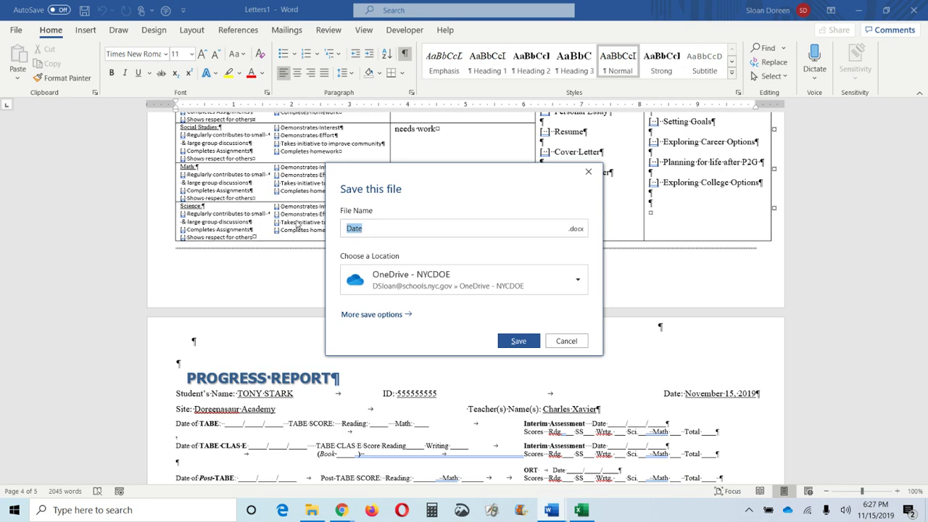
text(Fall_2019_Progress_REpor)
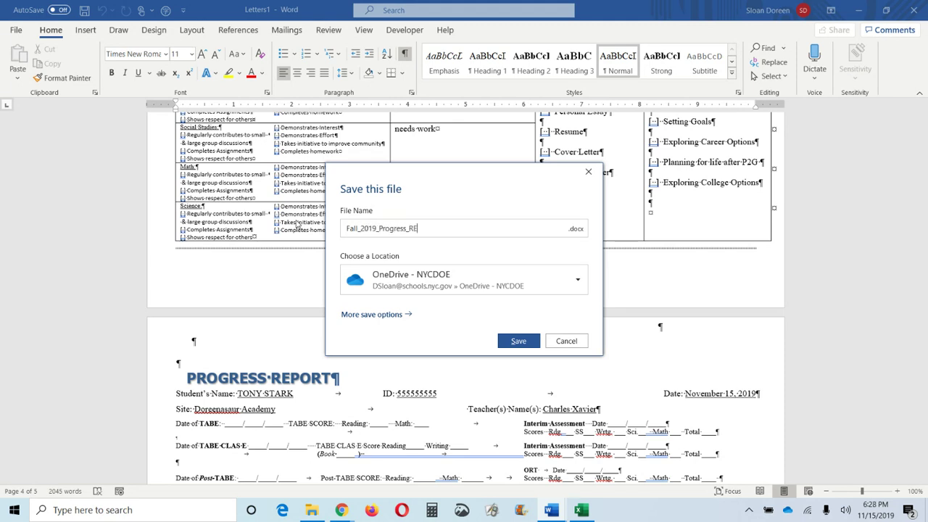
key(BackSpace)
key(BackSpace)
key(BackSpace)
text(ports)
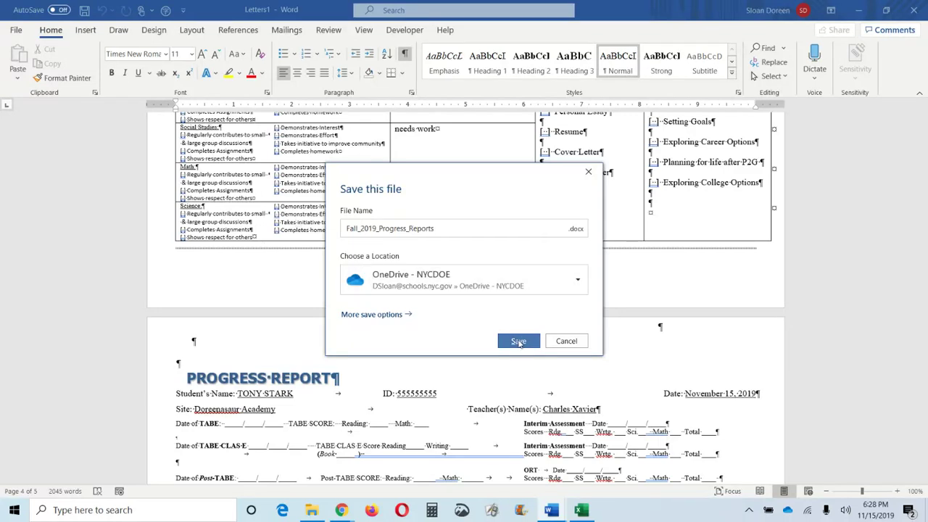
click(573, 345)
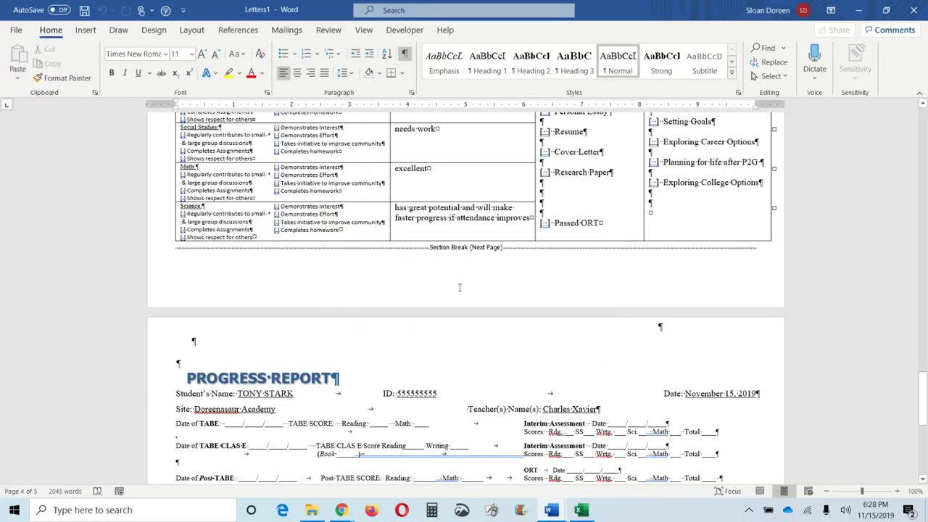
Step: Return to the first merged report and switch to the BLOG_DOC_Progress_Reports template document
click(456, 186)
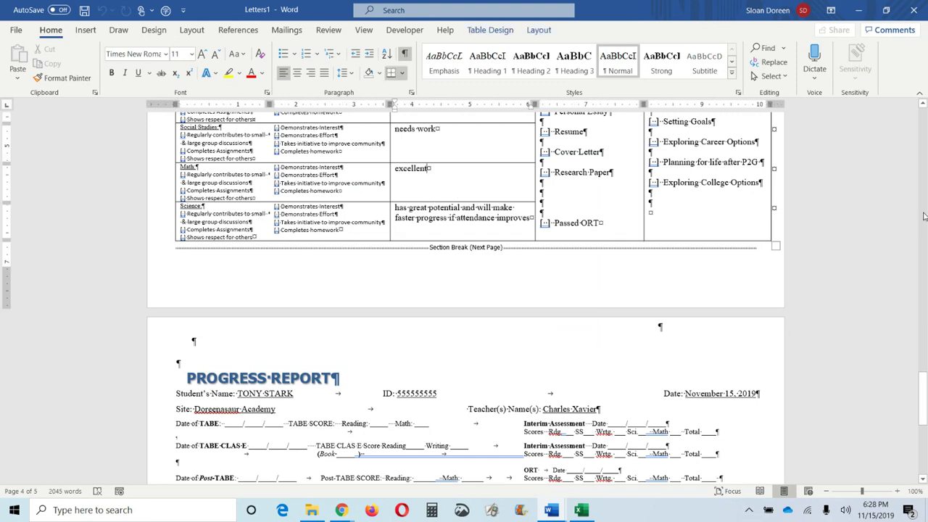
scroll(923, 216, up, 20)
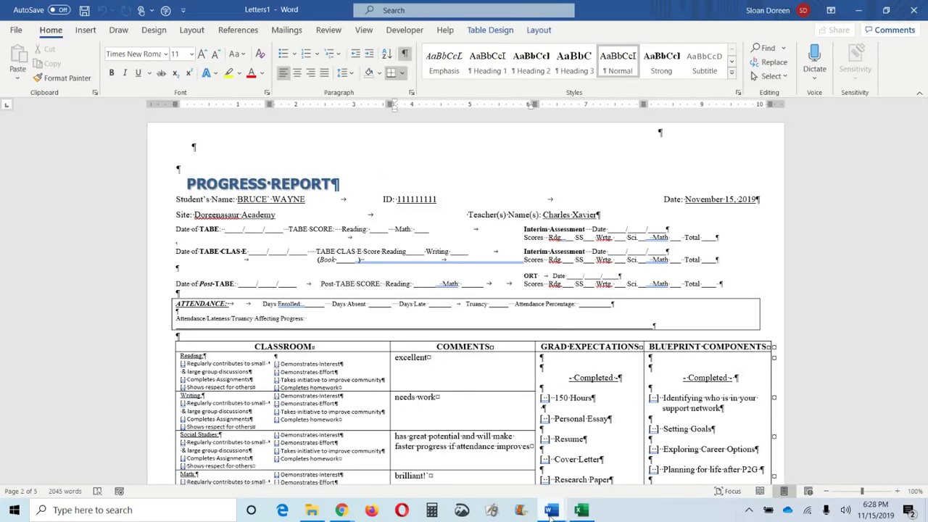
mouse_move(551, 511)
click(501, 472)
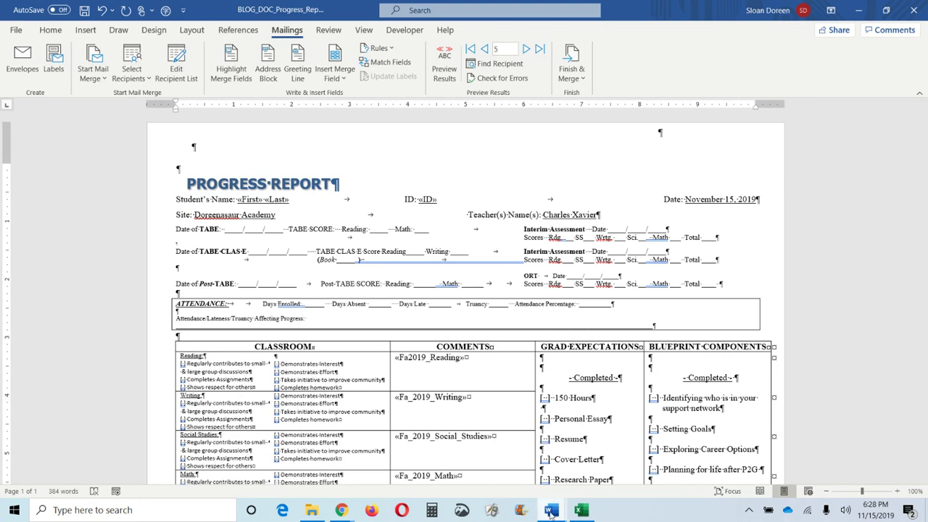
Step: Switch to the Excel student data workbook and rename its sheet as Fall 2019
click(583, 510)
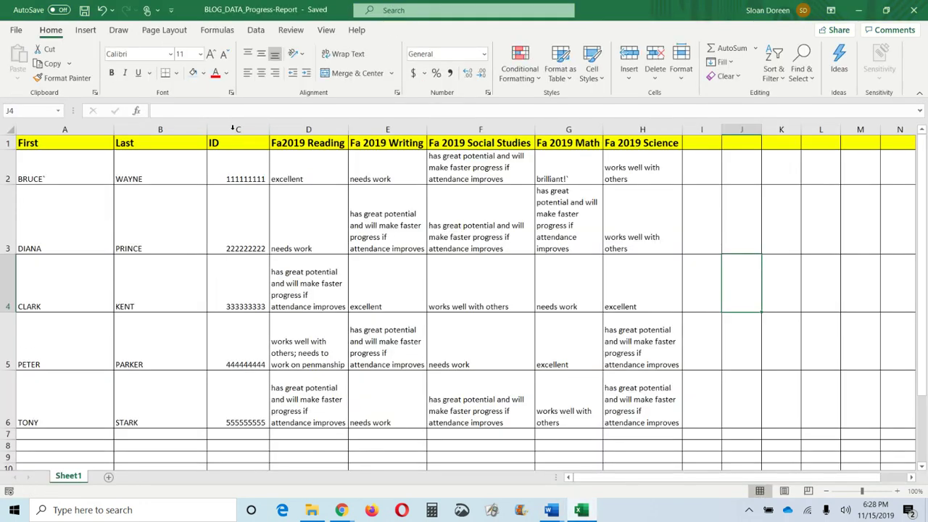
double_click(70, 476)
text(Fall 2019)
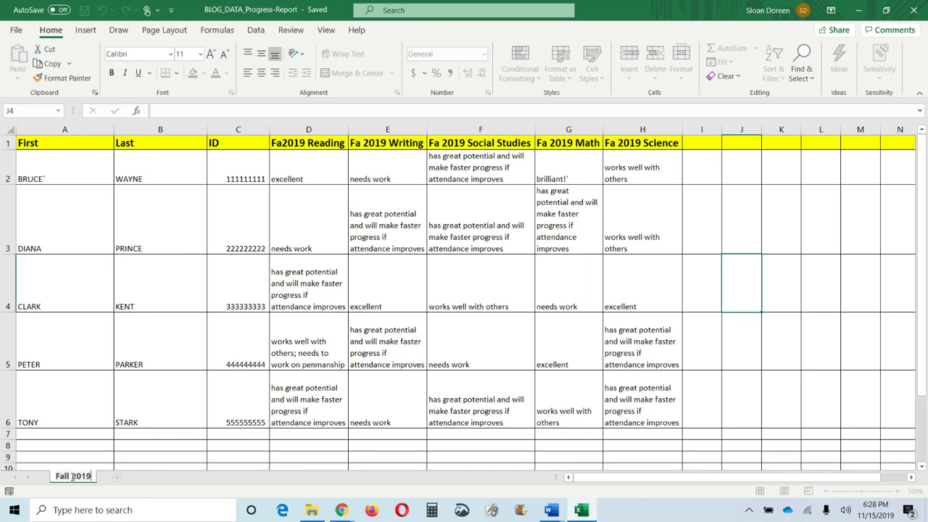
key(Return)
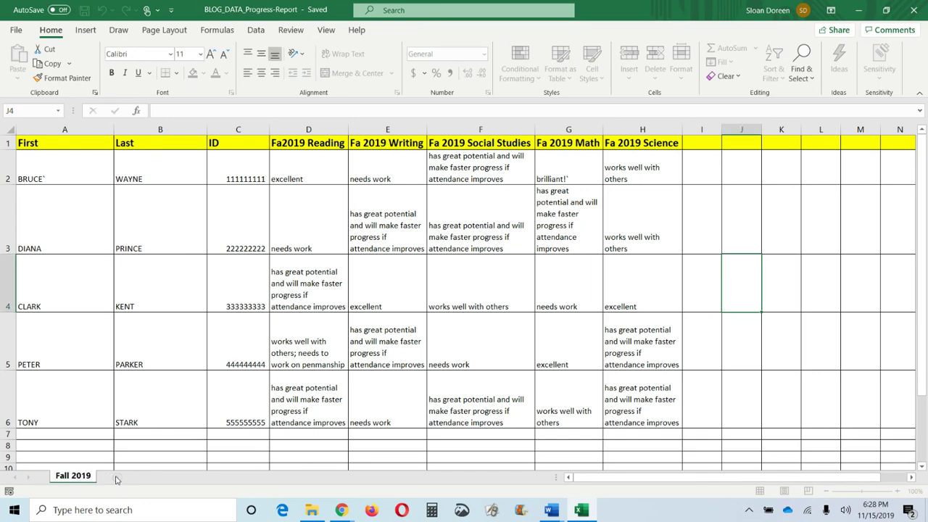
Step: Add a new blank worksheet after Fall 2019 and name it Spring 20191
click(116, 478)
double_click(116, 477)
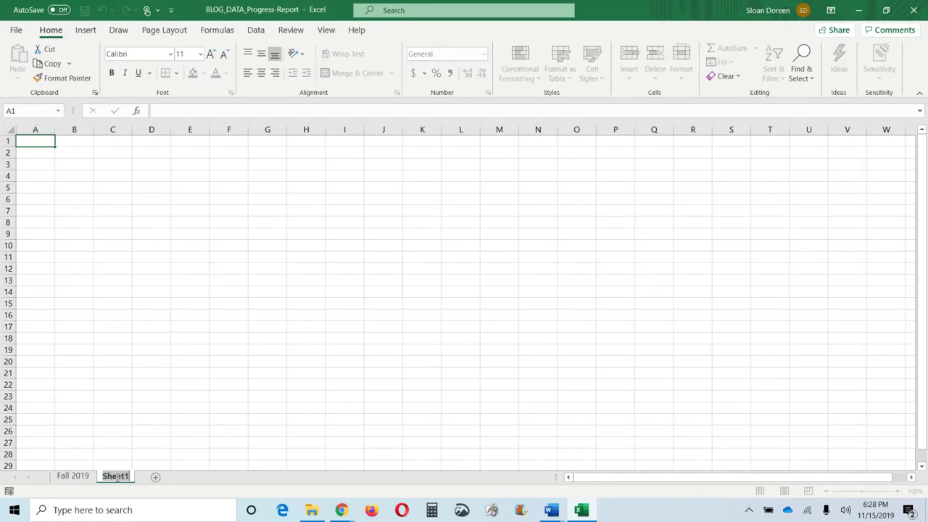
text(pring)
key(BackSpace)
key(BackSpace)
key(BackSpace)
key(BackSpace)
key(BackSpace)
text(Spring 20191)
key(Return)
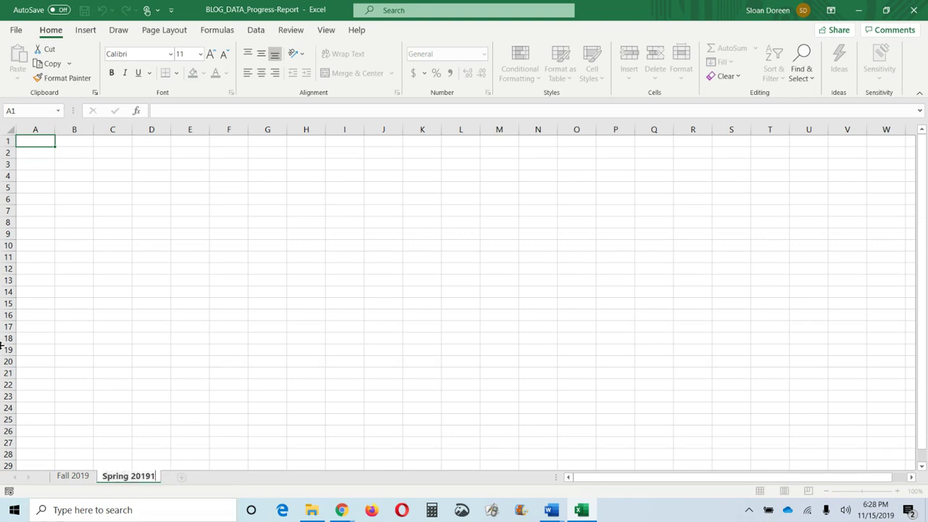
Step: Create a copy of the Fall 2019 sheet in the same workbook, placed before the Spring 20191 sheet
click(74, 477)
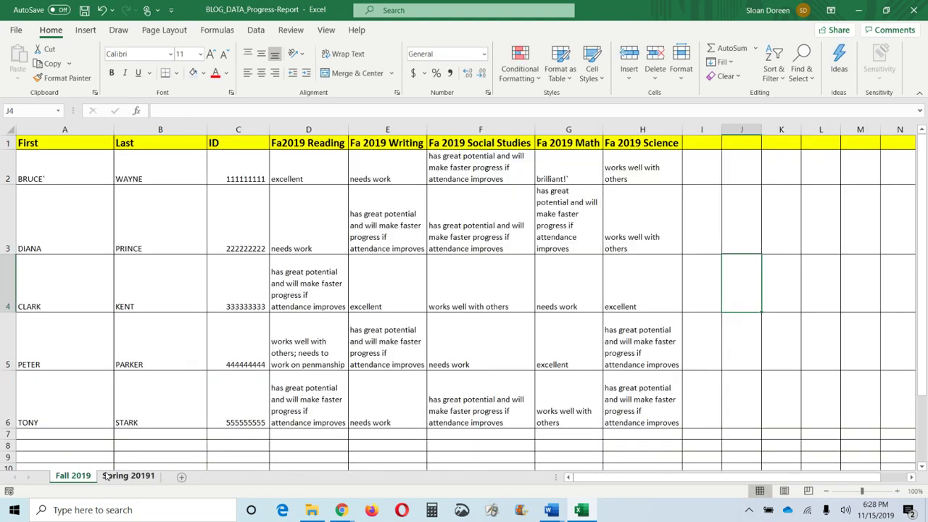
right_click(73, 478)
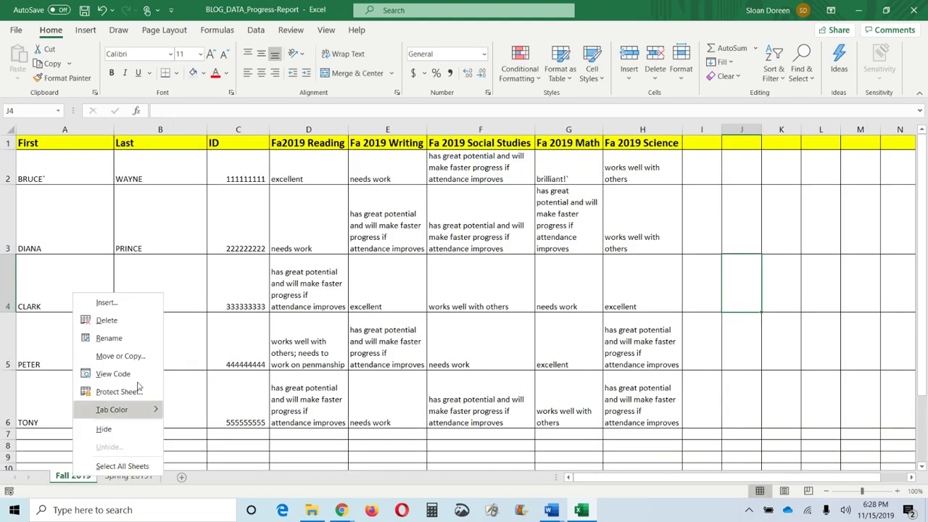
click(118, 357)
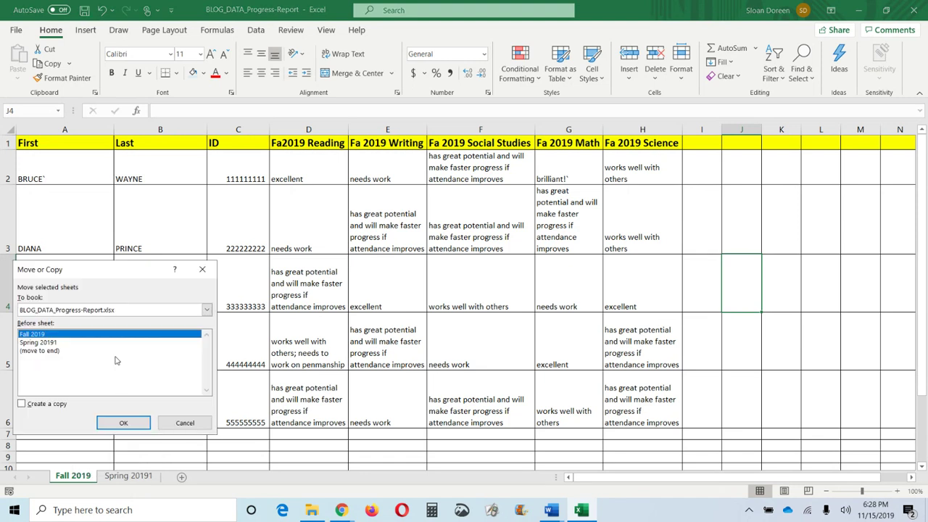
click(53, 343)
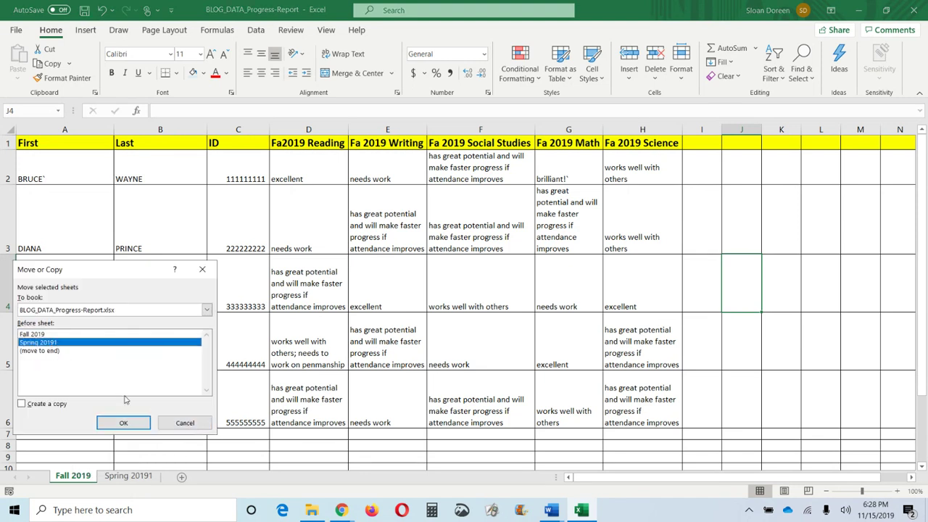
click(54, 405)
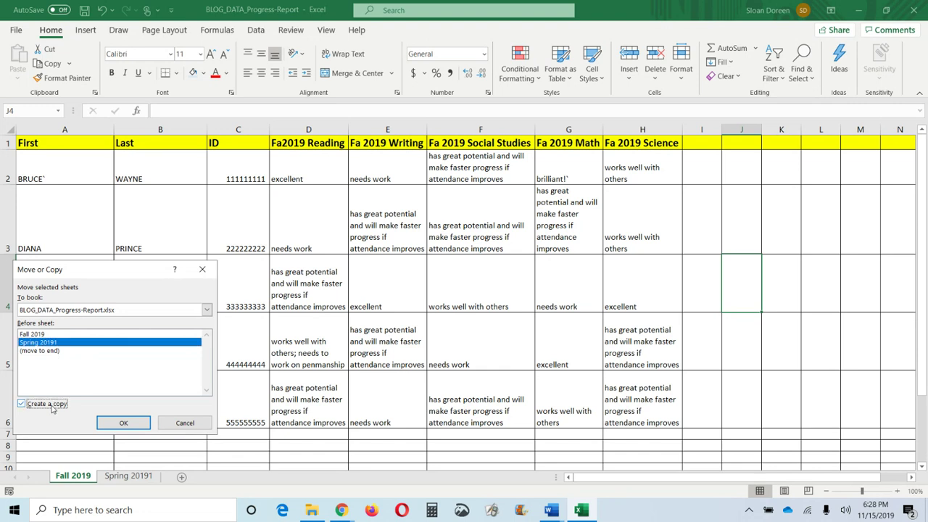
click(125, 425)
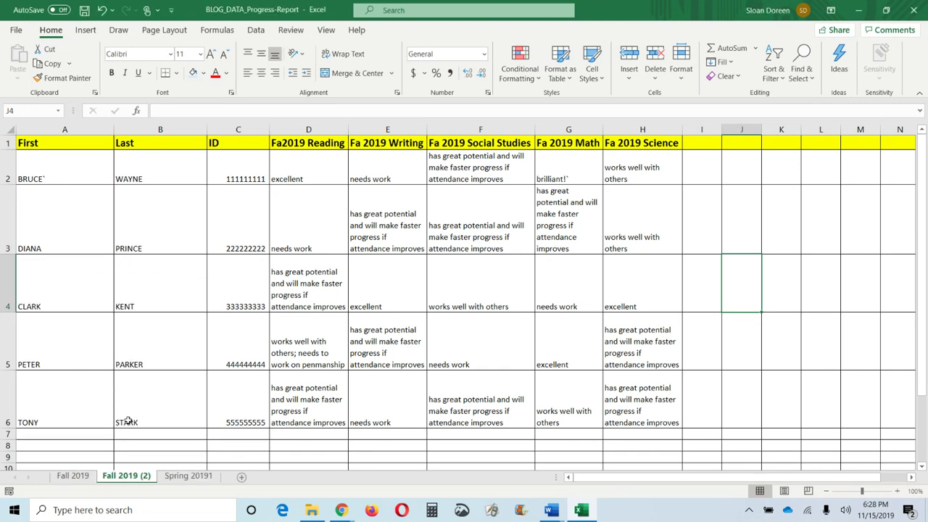
Step: Rename the copied sheet as Spring 2019, and compare it with the blank Spring 20191 sheet
double_click(131, 475)
text(Spring 2019)
key(Return)
click(190, 476)
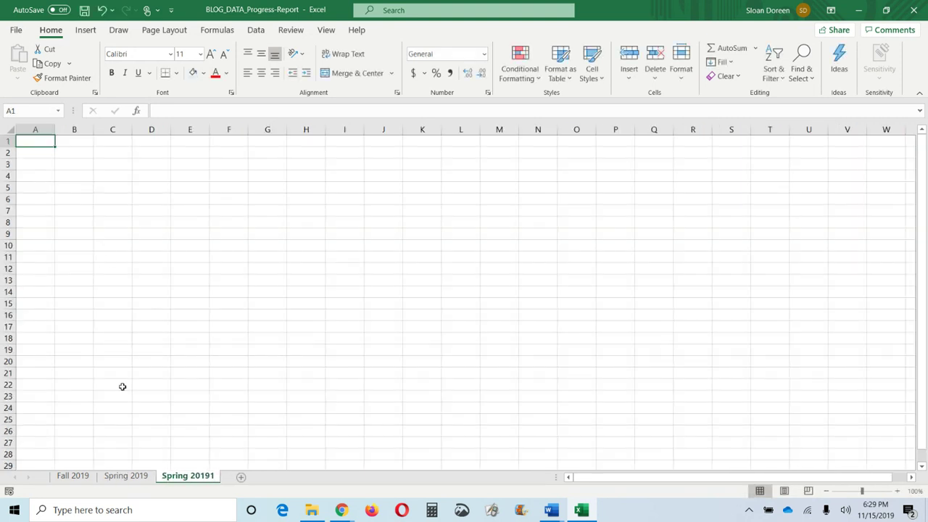
click(114, 473)
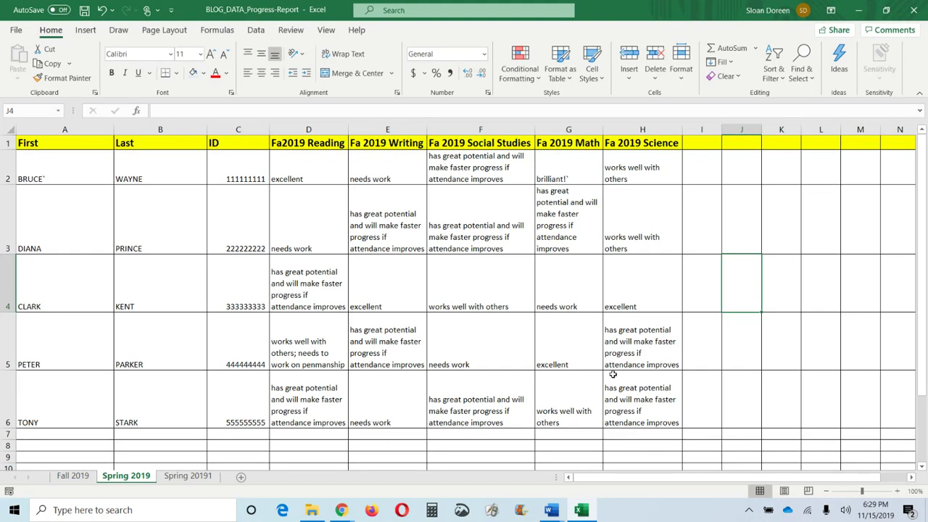
Step: Switch back to the BLOG_DOC_Progress_Reports template in Word
click(552, 511)
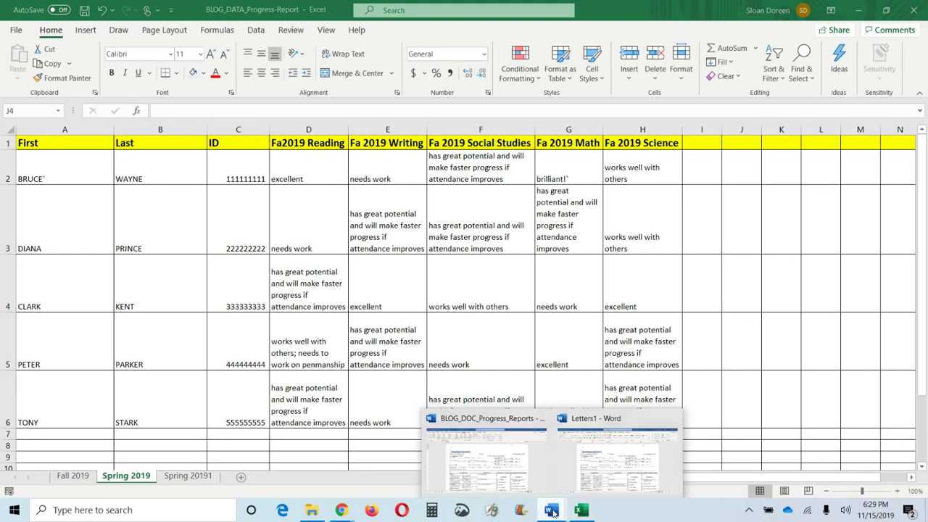
click(480, 464)
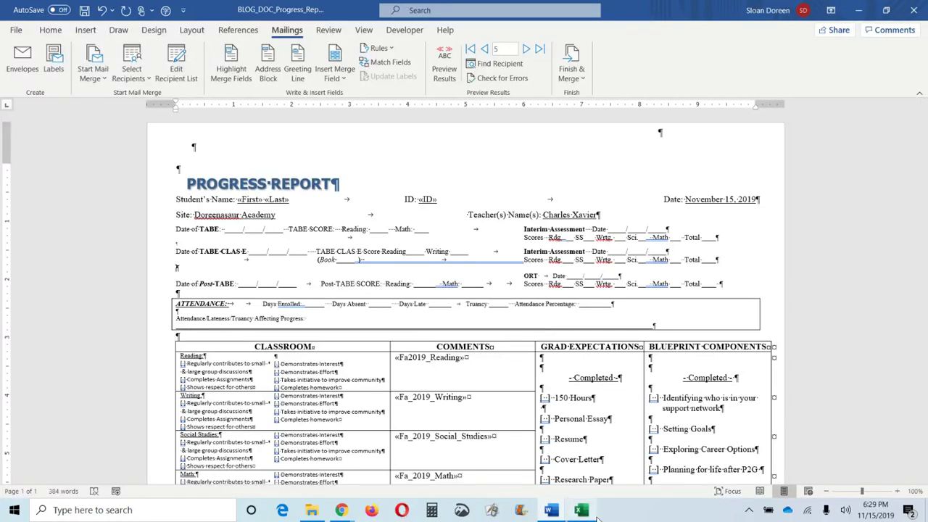
mouse_move(346, 515)
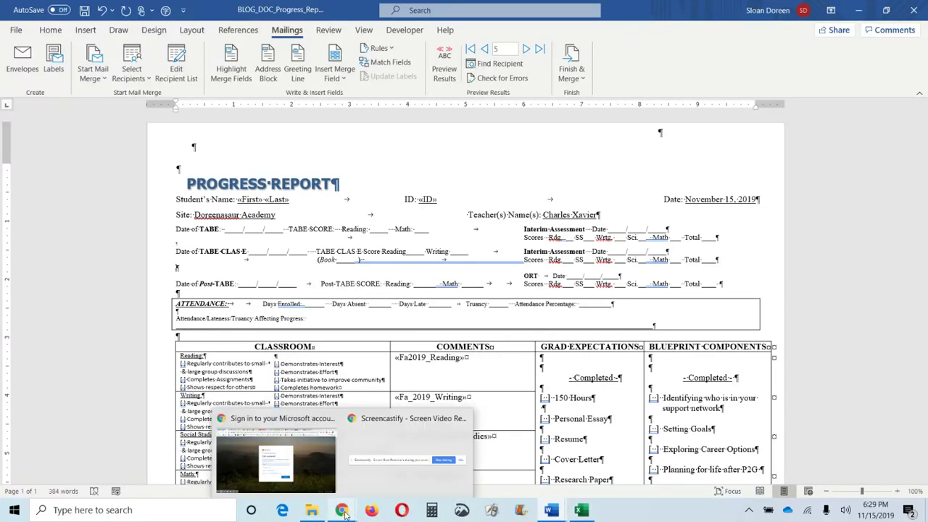